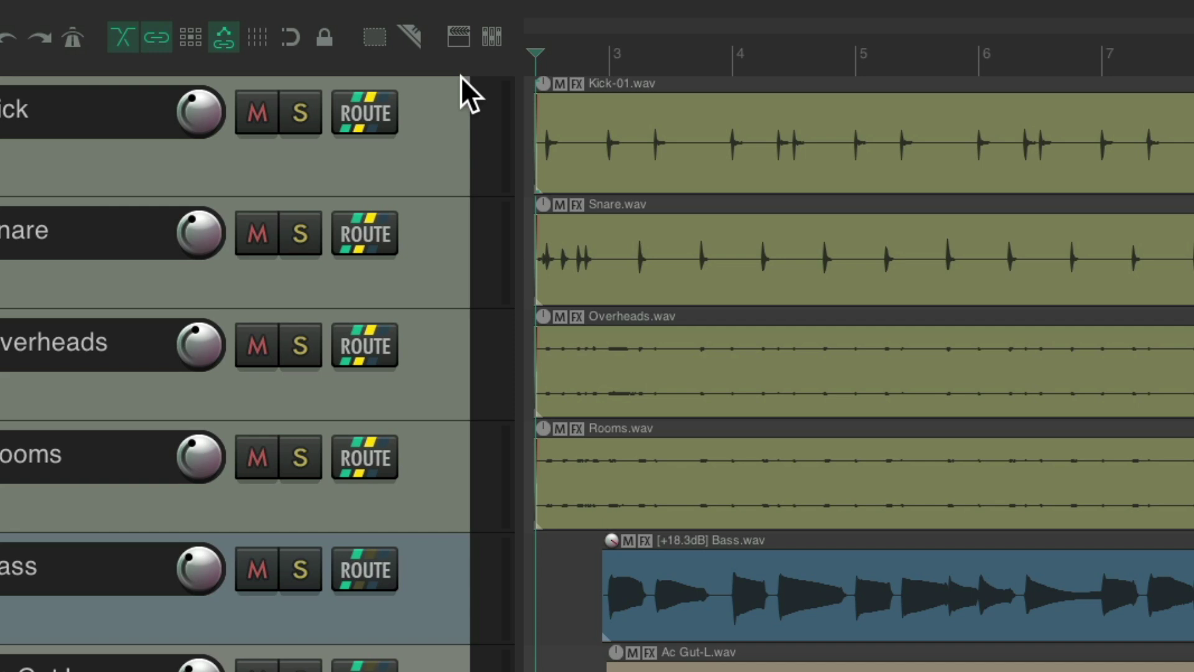
# Step: Open the Actions list and keep the Main section selected
pyautogui.hotkey('shift', '/')
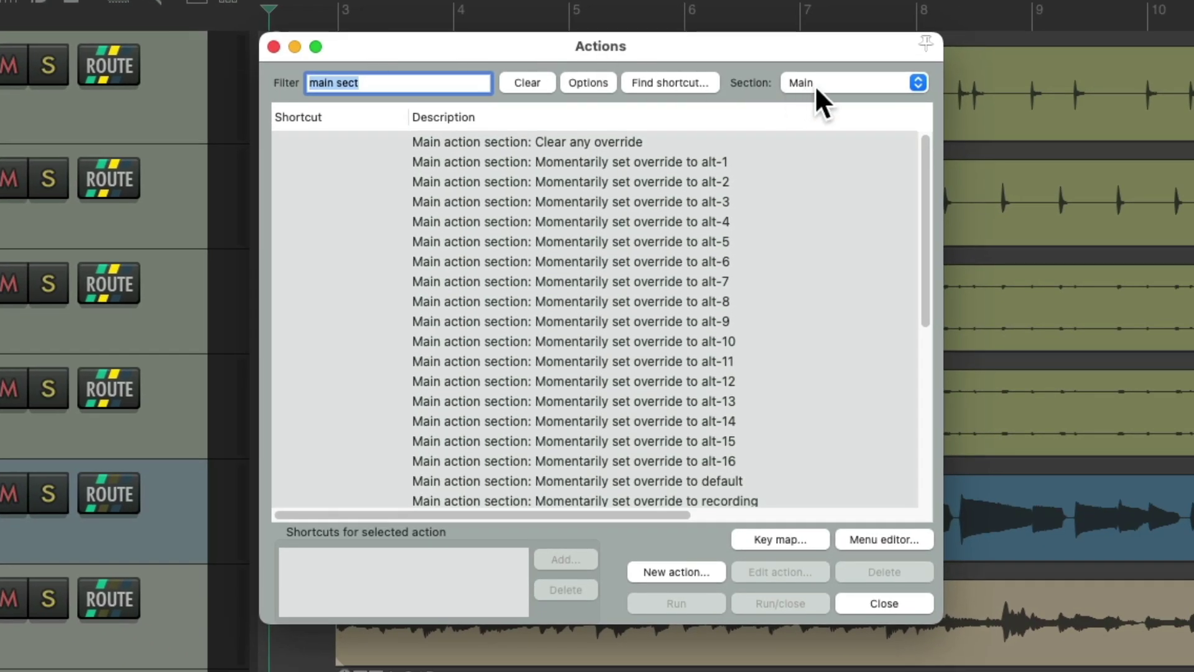
pyautogui.click(852, 87)
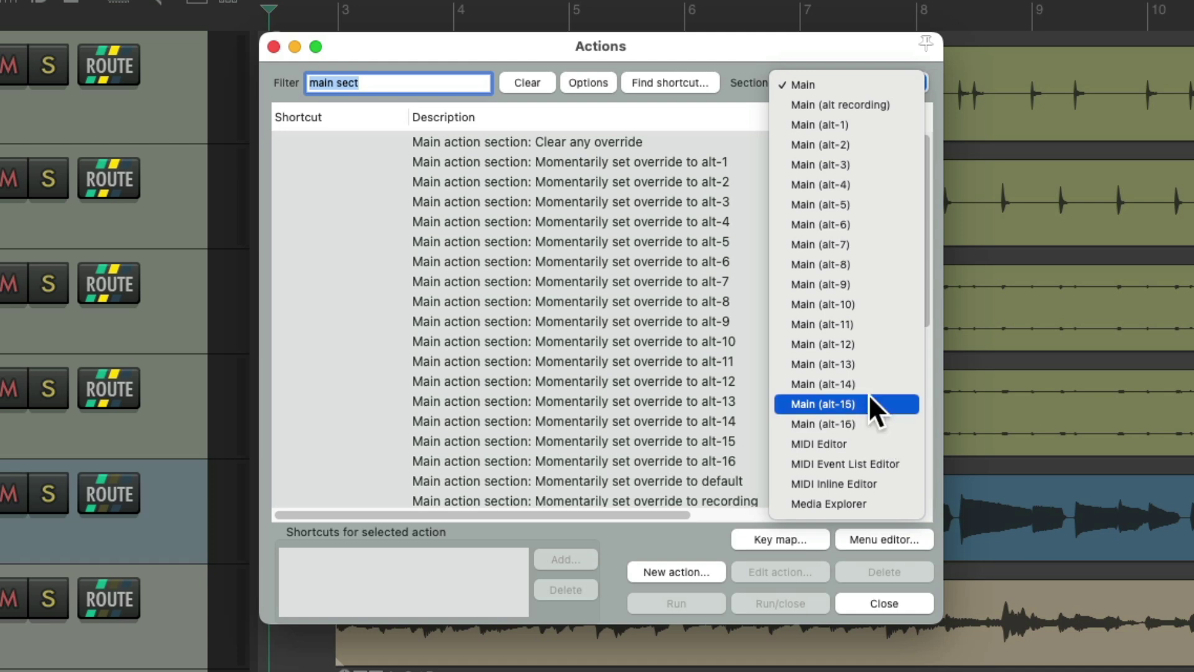
pyautogui.click(335, 87)
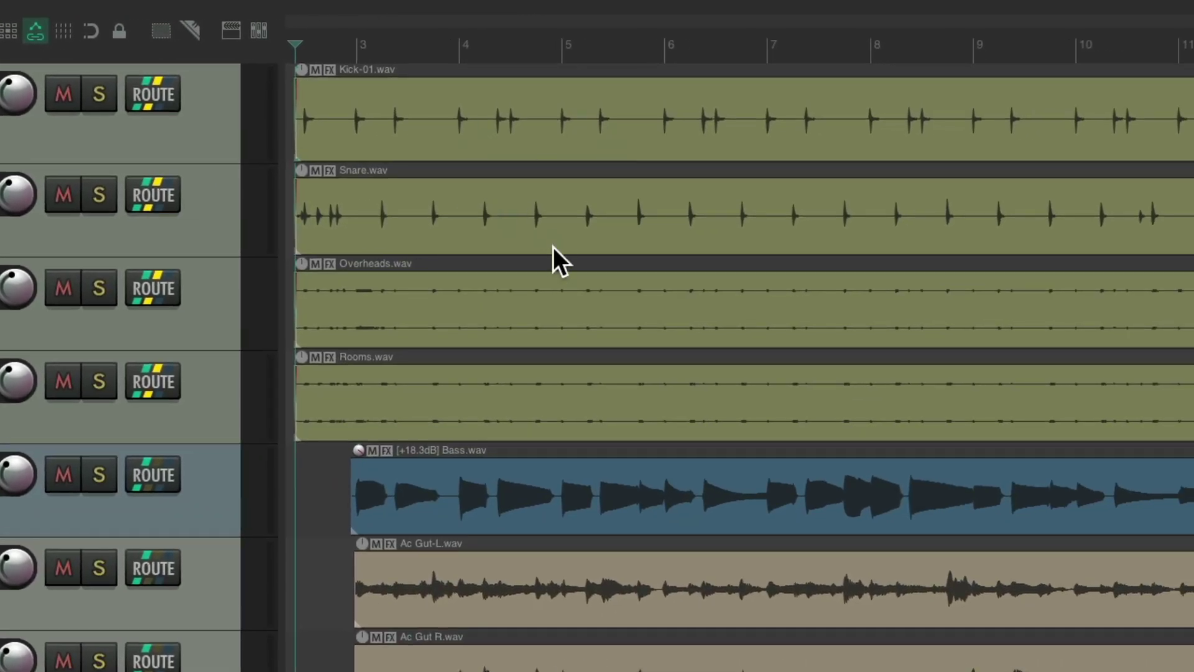
# Step: Test splitting the Kick item and dropping four ruler markers, undoing each
pyautogui.press('s')
pyautogui.press('s')
pyautogui.press('s')
pyautogui.press('s')
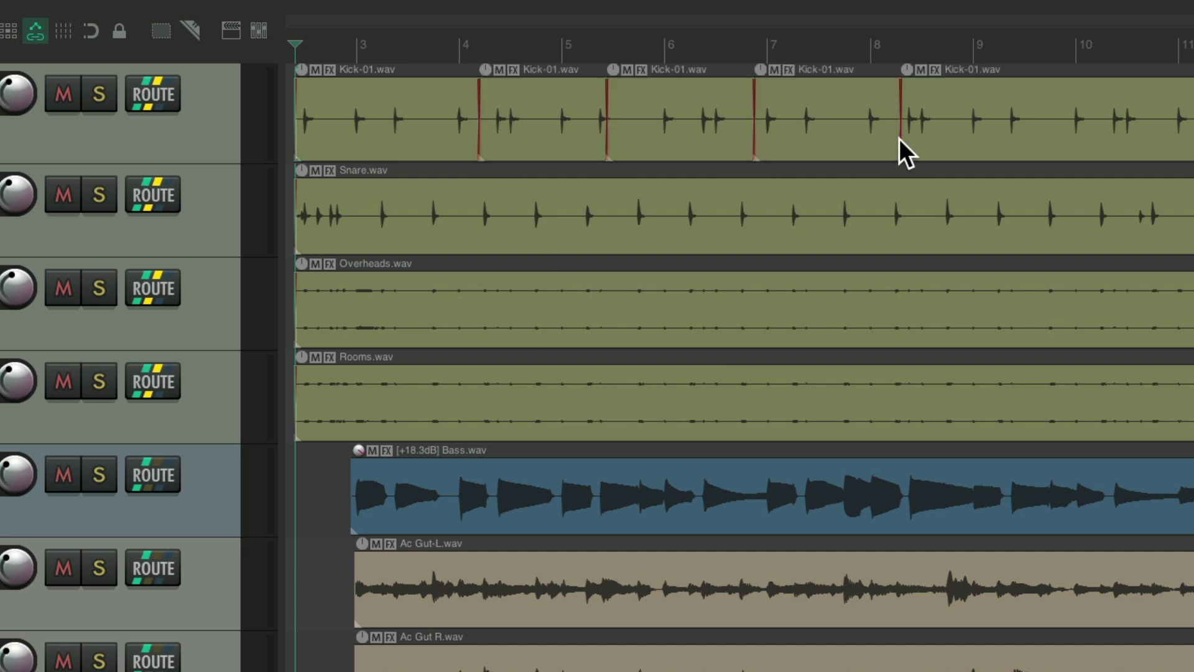
pyautogui.hotkey('ctrl', 'z')
pyautogui.hotkey('ctrl', 'z')
pyautogui.hotkey('ctrl', 'z')
pyautogui.hotkey('ctrl', 'z')
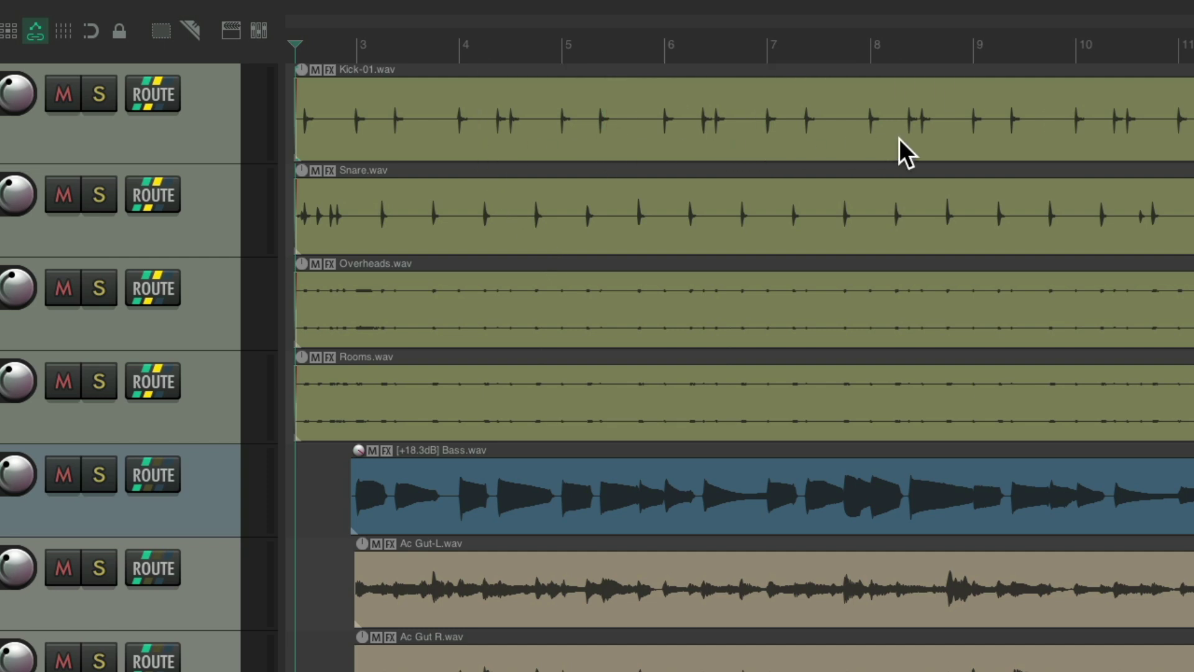
pyautogui.click(389, 42)
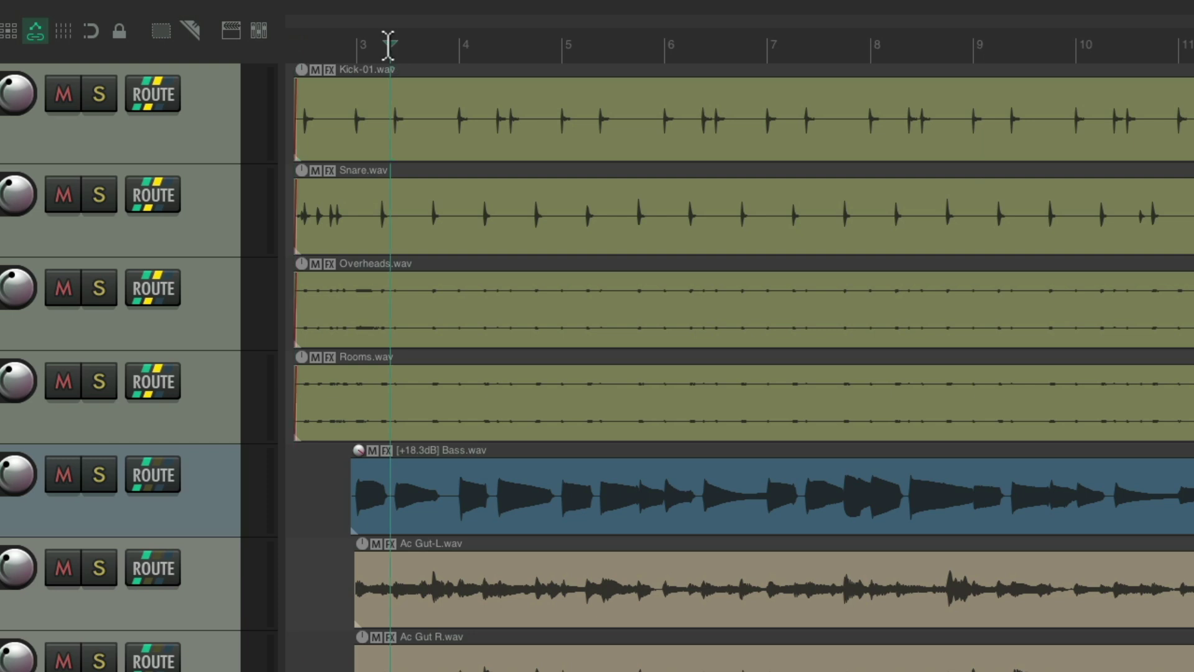
pyautogui.press('m')
pyautogui.click(536, 45)
pyautogui.press('m')
pyautogui.click(680, 44)
pyautogui.press('m')
pyautogui.click(803, 45)
pyautogui.press('m')
pyautogui.hotkey('ctrl', 'z')
pyautogui.hotkey('ctrl', 'z')
pyautogui.hotkey('ctrl', 'z')
pyautogui.hotkey('ctrl', 'z')
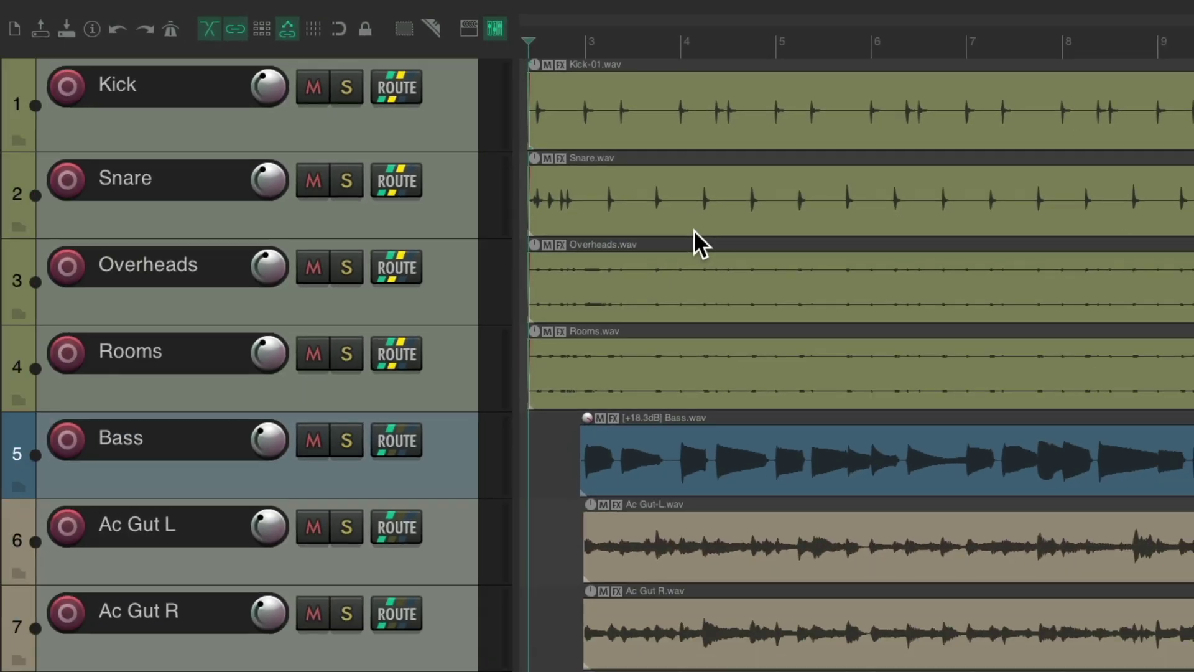
# Step: Select Kick through Rooms, solo and unsolo them with F6, then mute with F5
pyautogui.click(441, 109)
pyautogui.keyDown('shift'); pyautogui.click(447, 338); pyautogui.keyUp('shift')
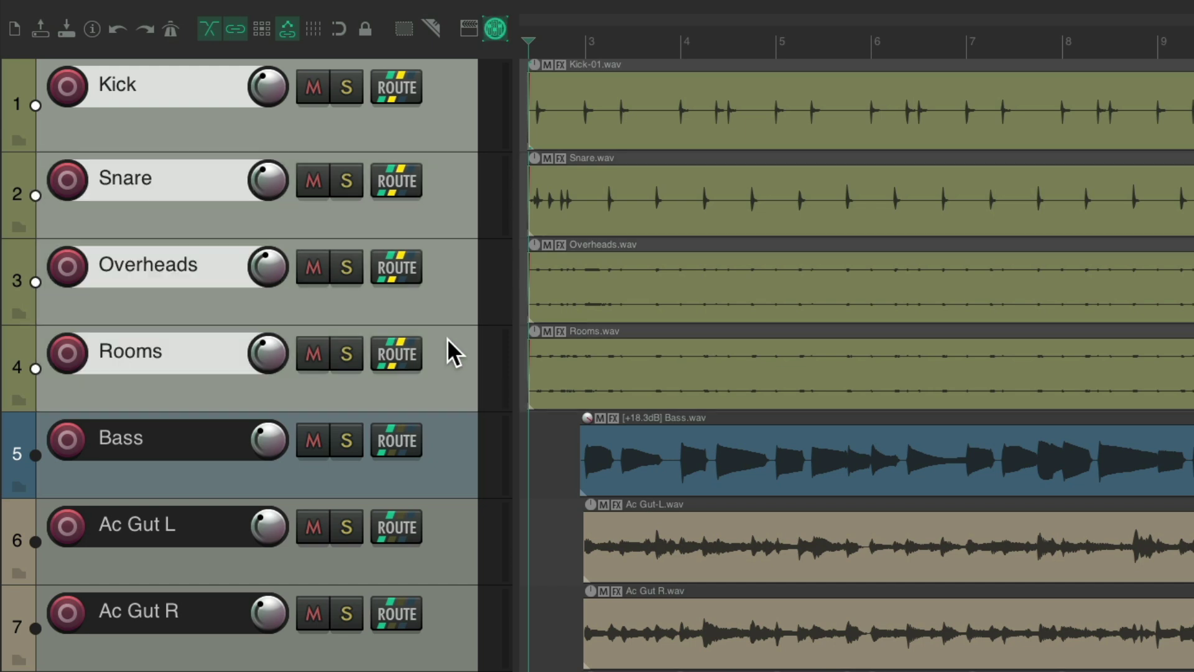
pyautogui.press('F6')
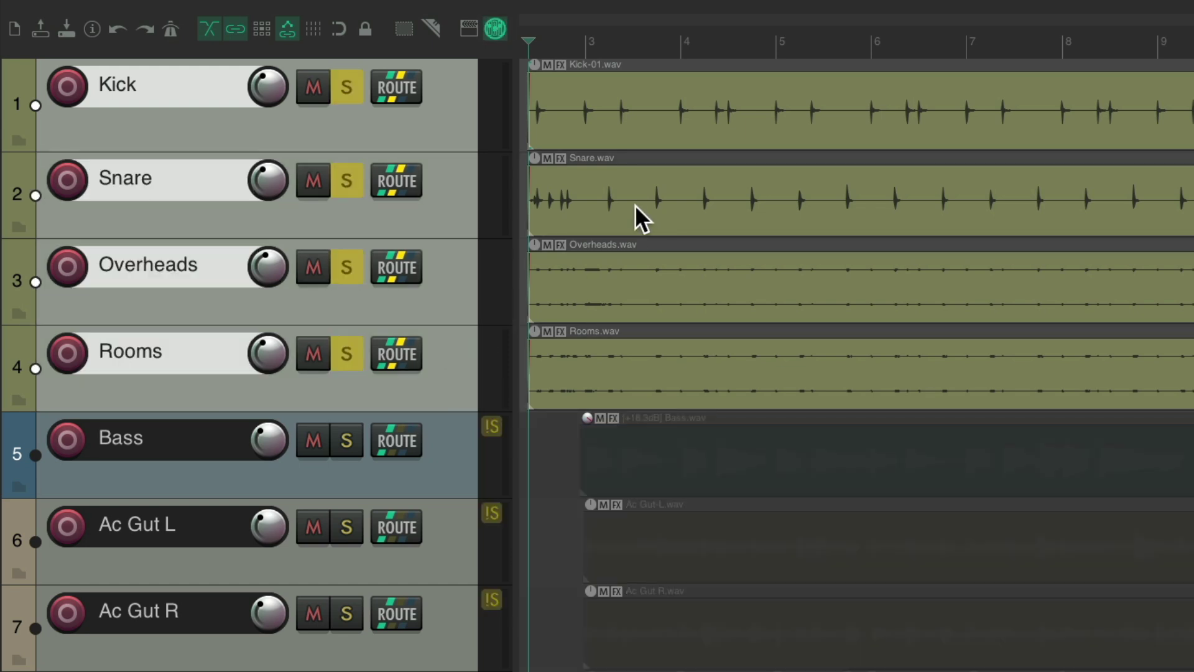
pyautogui.press('F6')
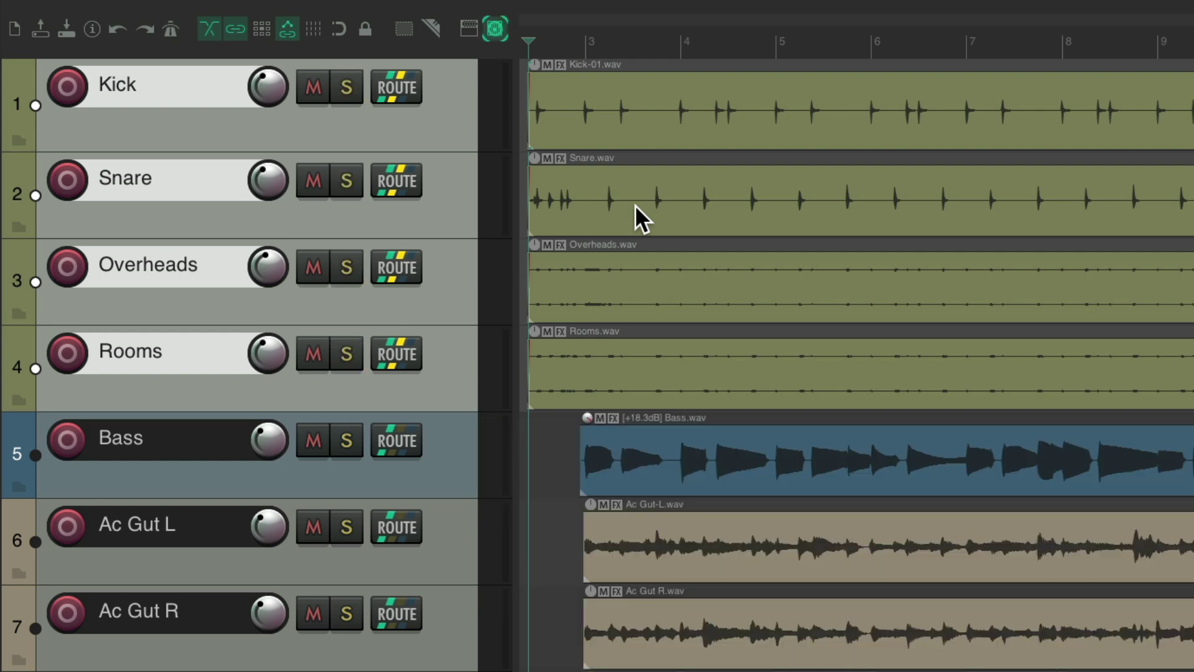
pyautogui.press('F5')
pyautogui.press('F5')
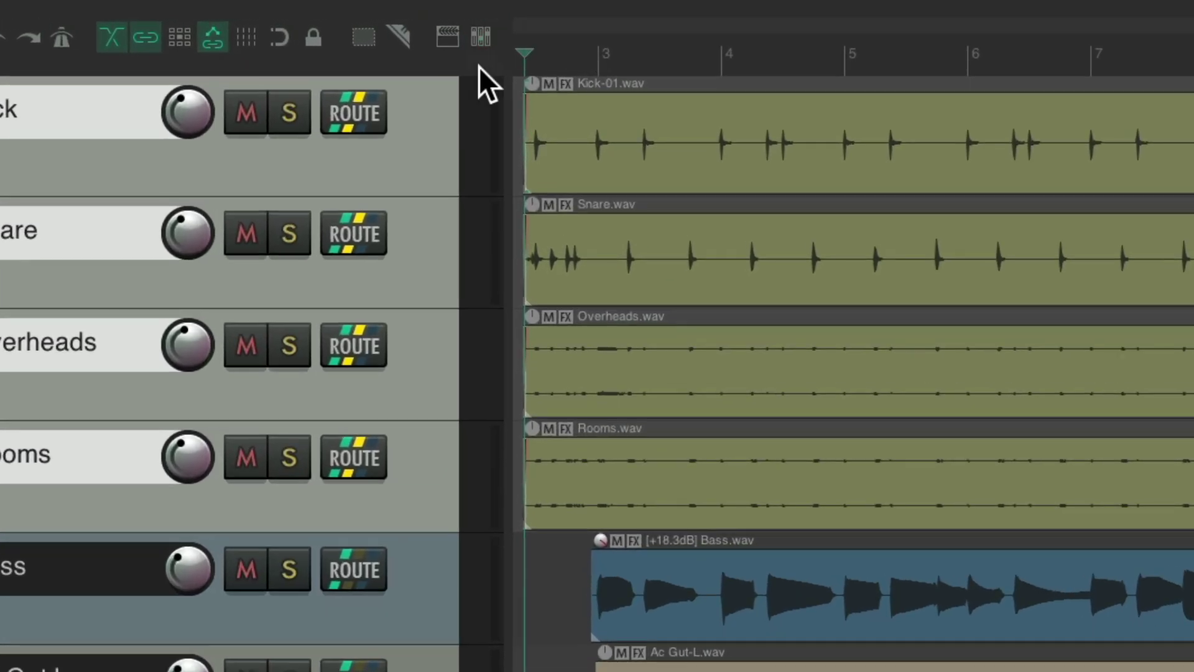
# Step: Change the toolbar's alt-2 entry to Momentarily set override to alt-2 and save the toolbar
pyautogui.rightClick(486, 59)
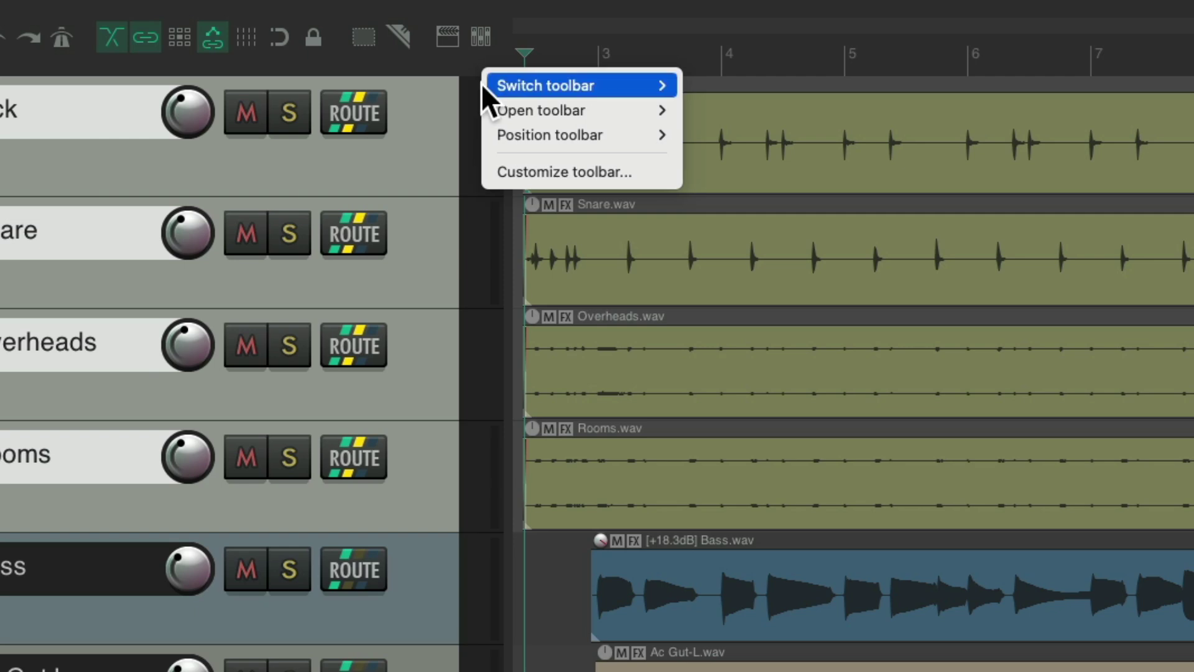
pyautogui.click(491, 172)
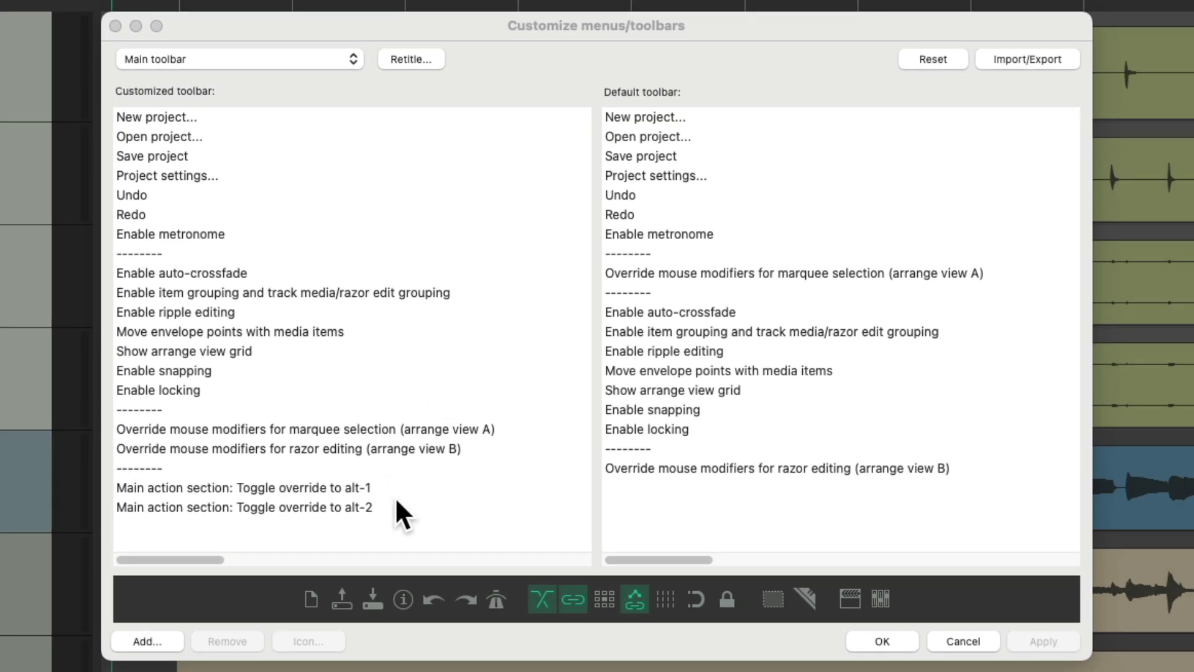
pyautogui.click(396, 505)
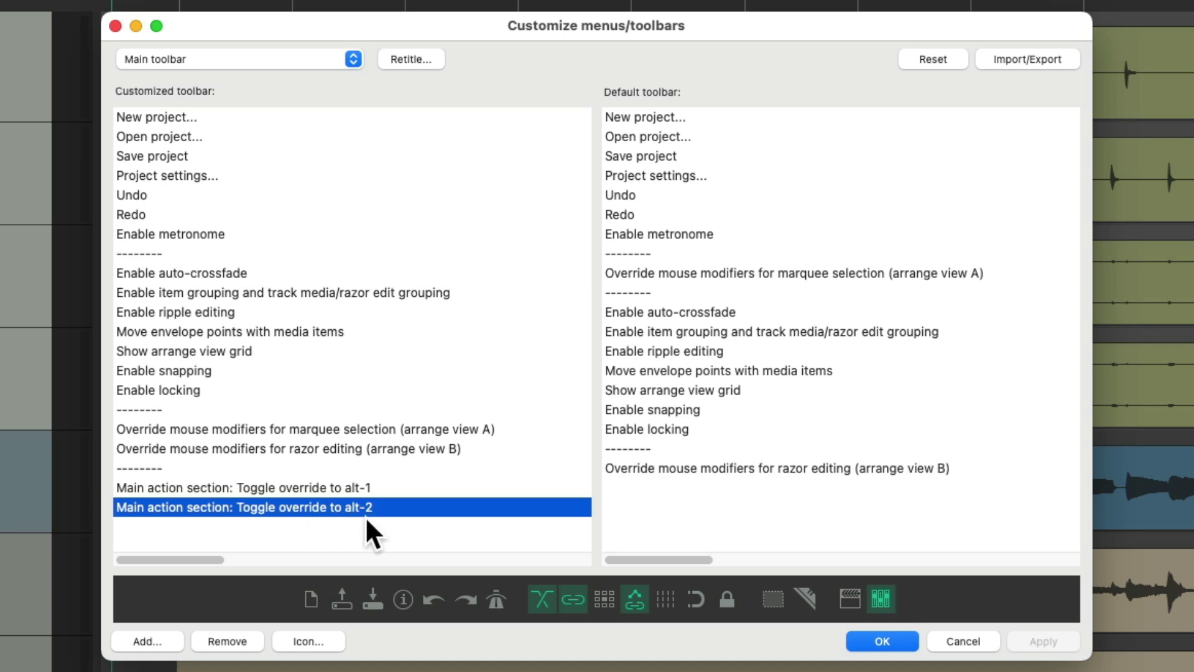
pyautogui.rightClick(339, 506)
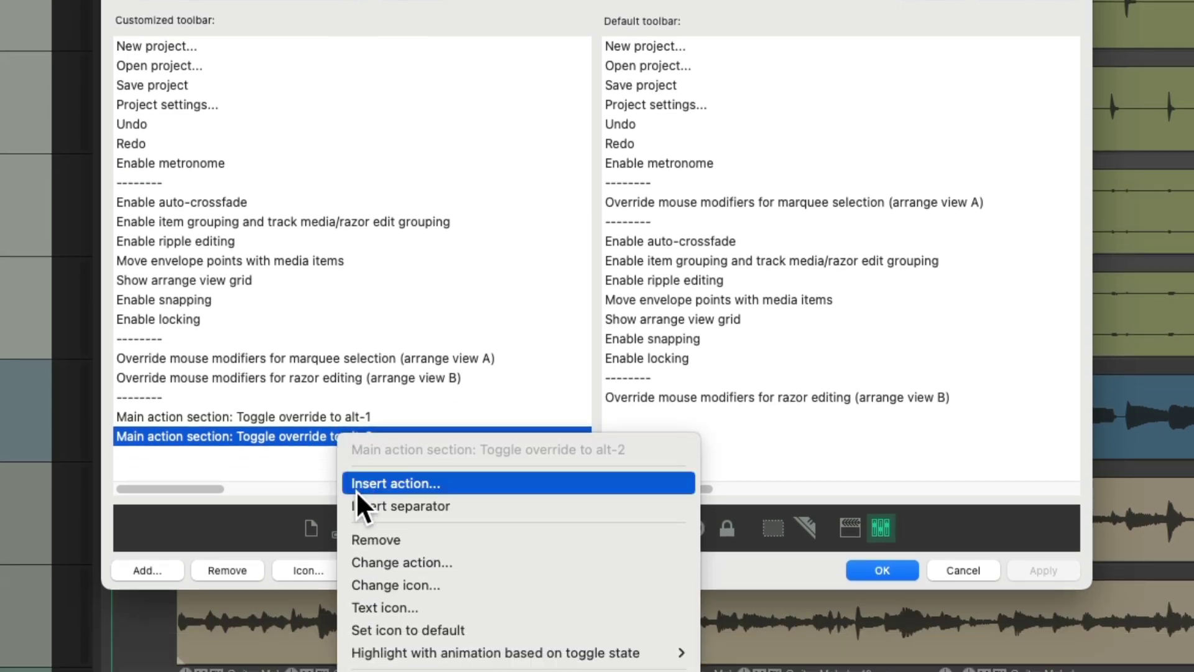
pyautogui.click(363, 553)
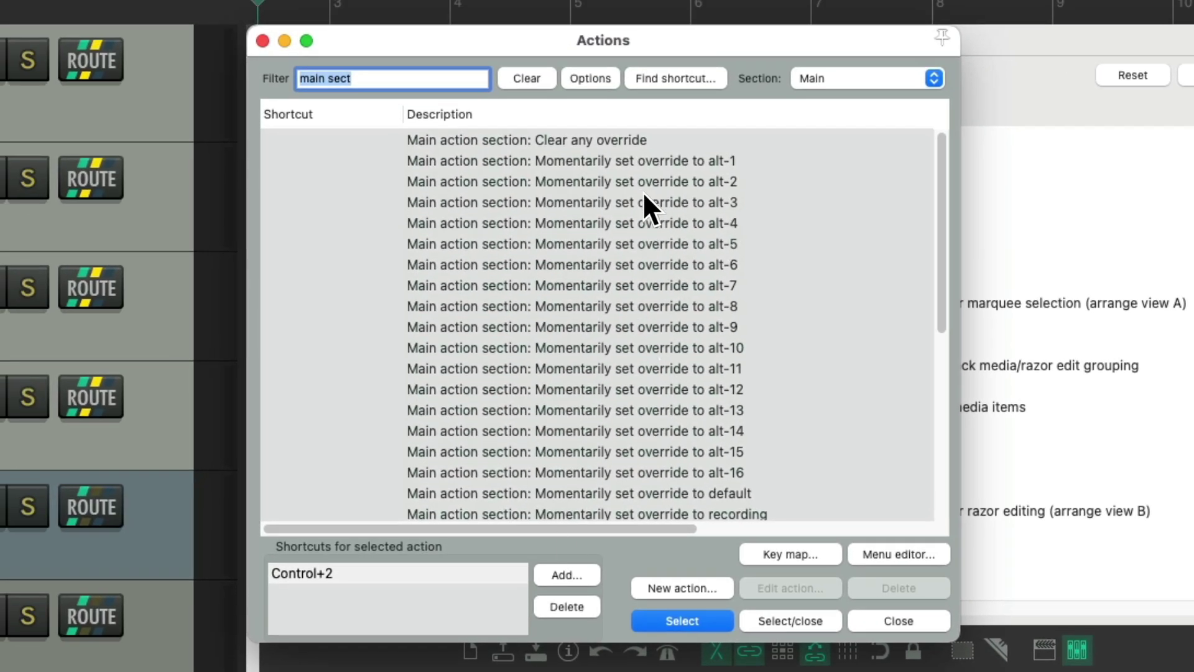
pyautogui.click(643, 189)
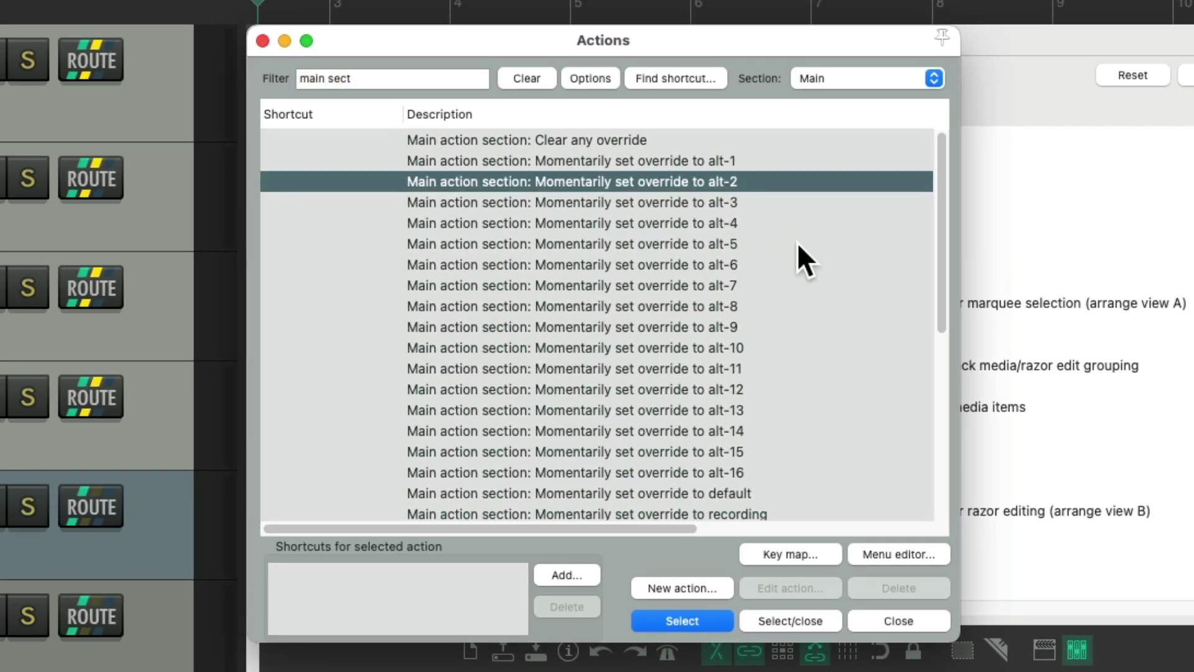
pyautogui.click(779, 613)
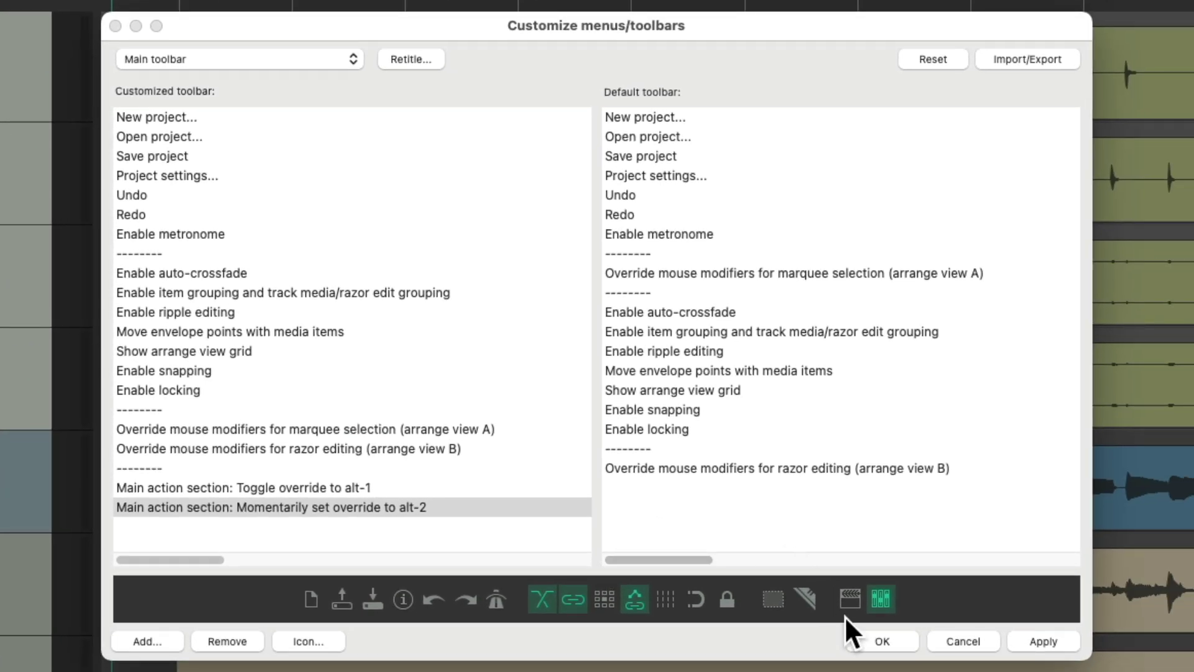
pyautogui.click(874, 641)
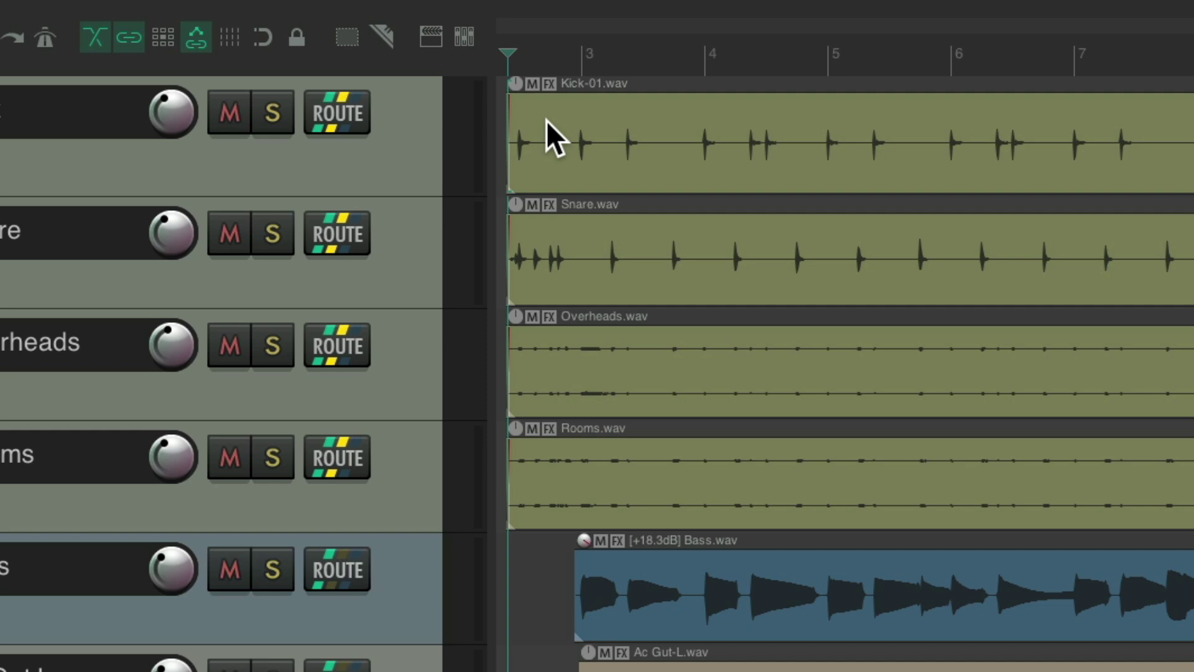
pyautogui.press('super+comma')
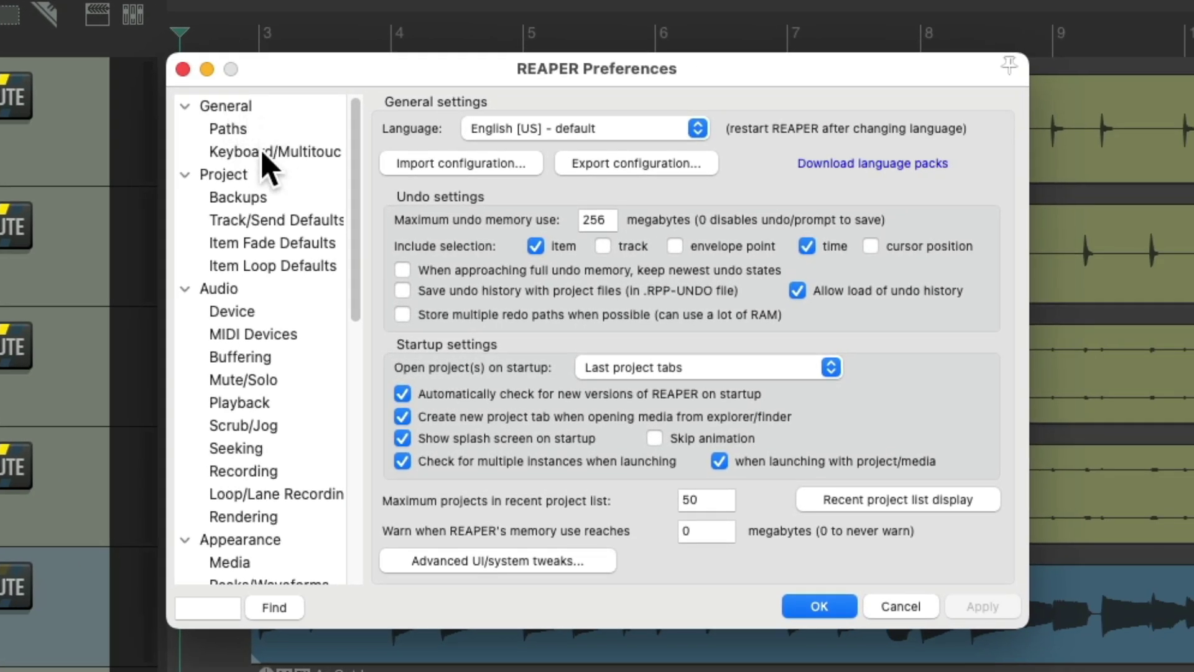
pyautogui.click(265, 153)
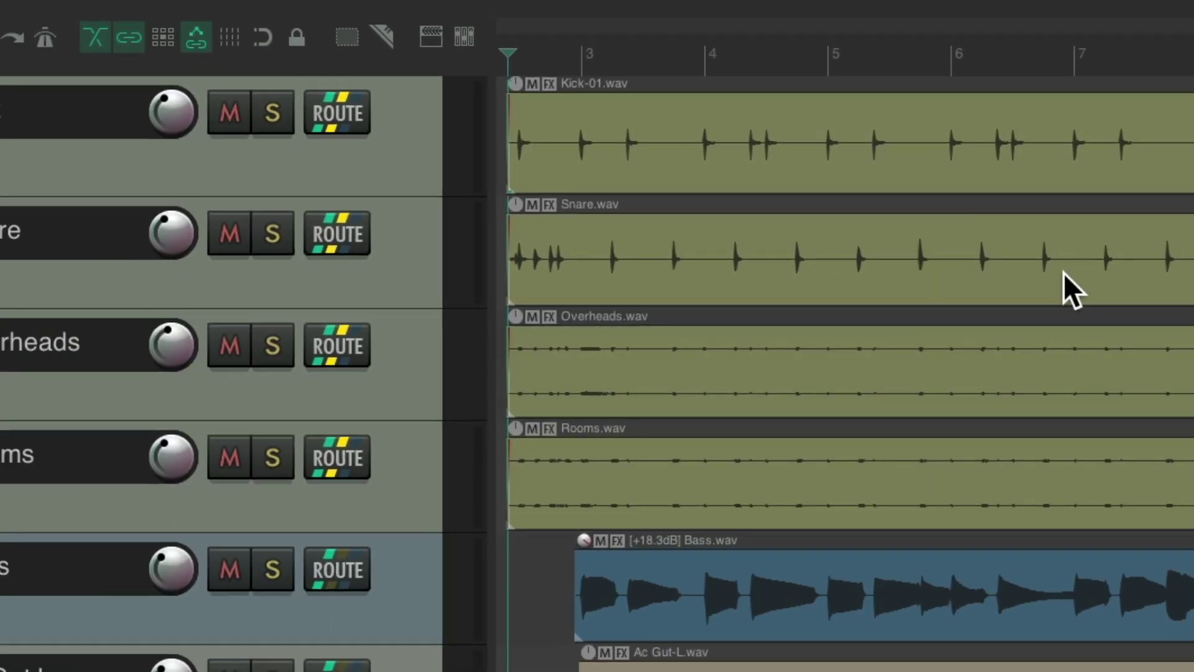
# Step: Engage the alt-2 override and select Kick through Rooms to solo the drums
pyautogui.click(466, 36)
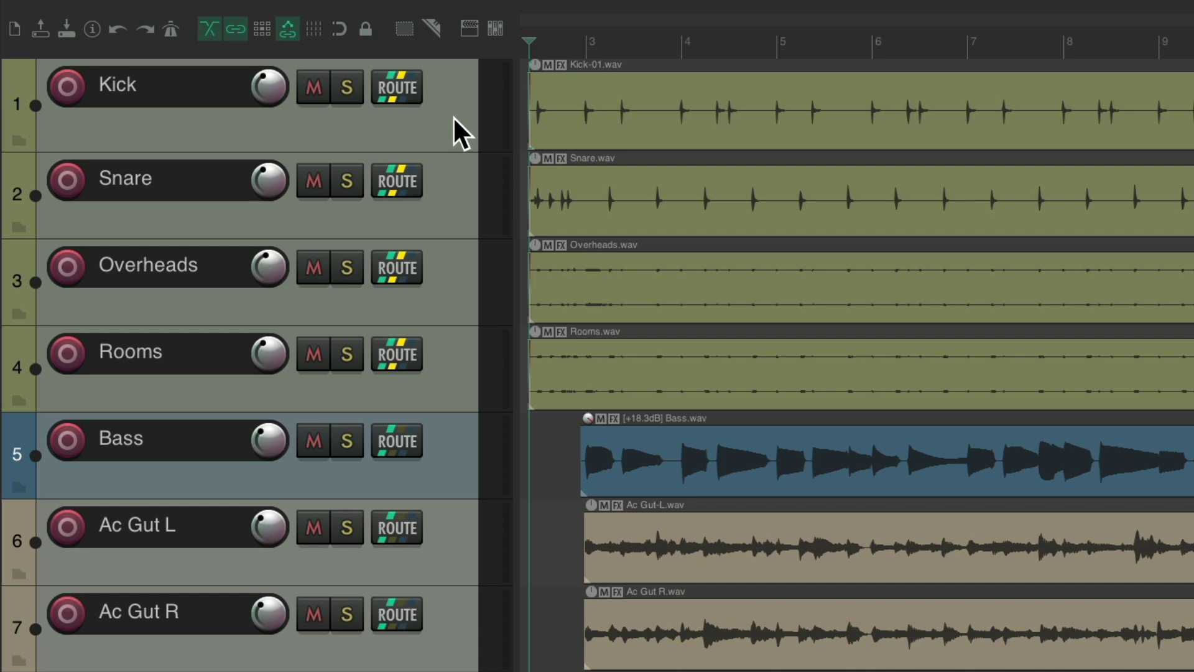
pyautogui.click(452, 116)
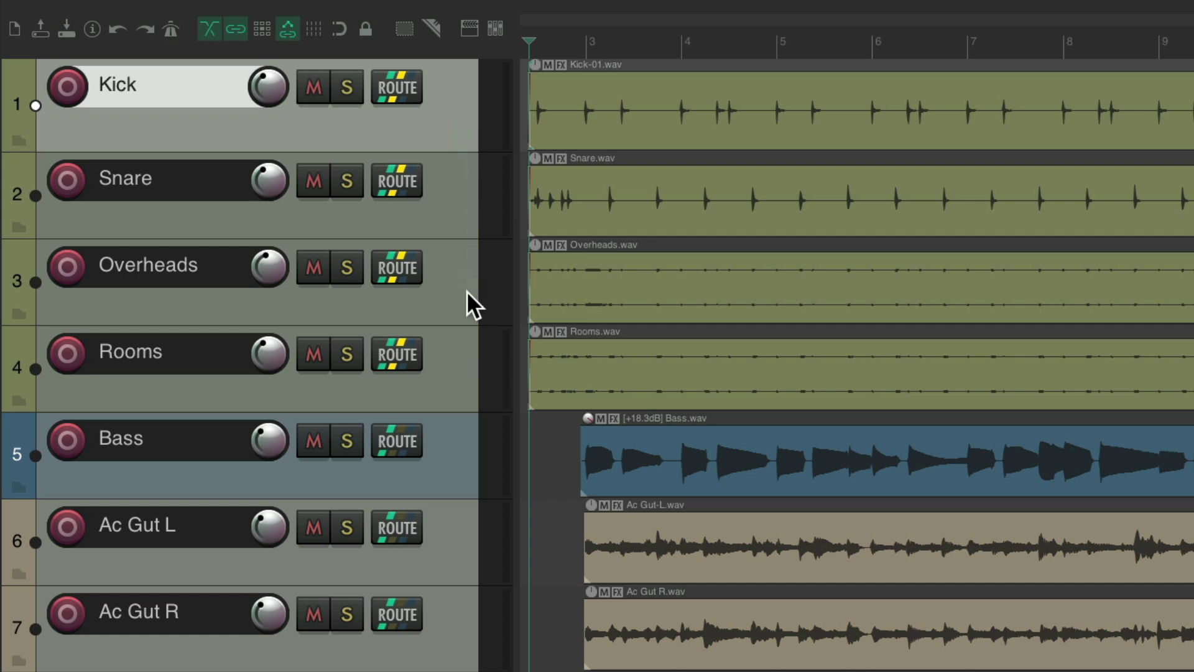
pyautogui.keyDown('shift'); pyautogui.click(454, 341); pyautogui.keyUp('shift')
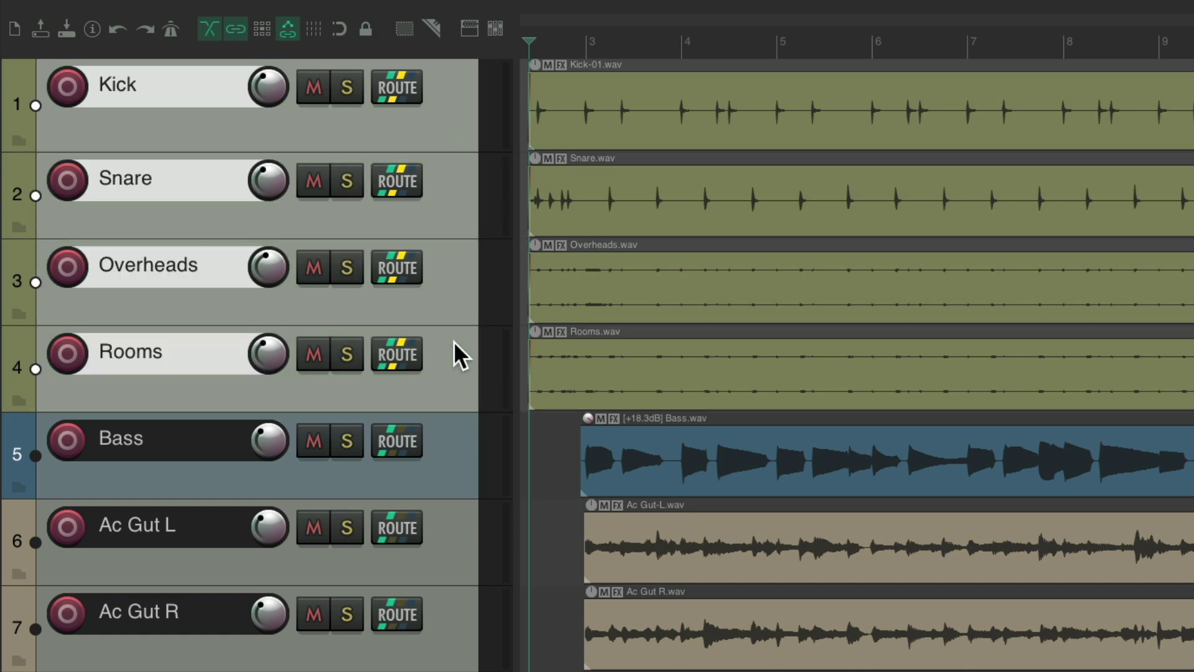
pyautogui.click(496, 28)
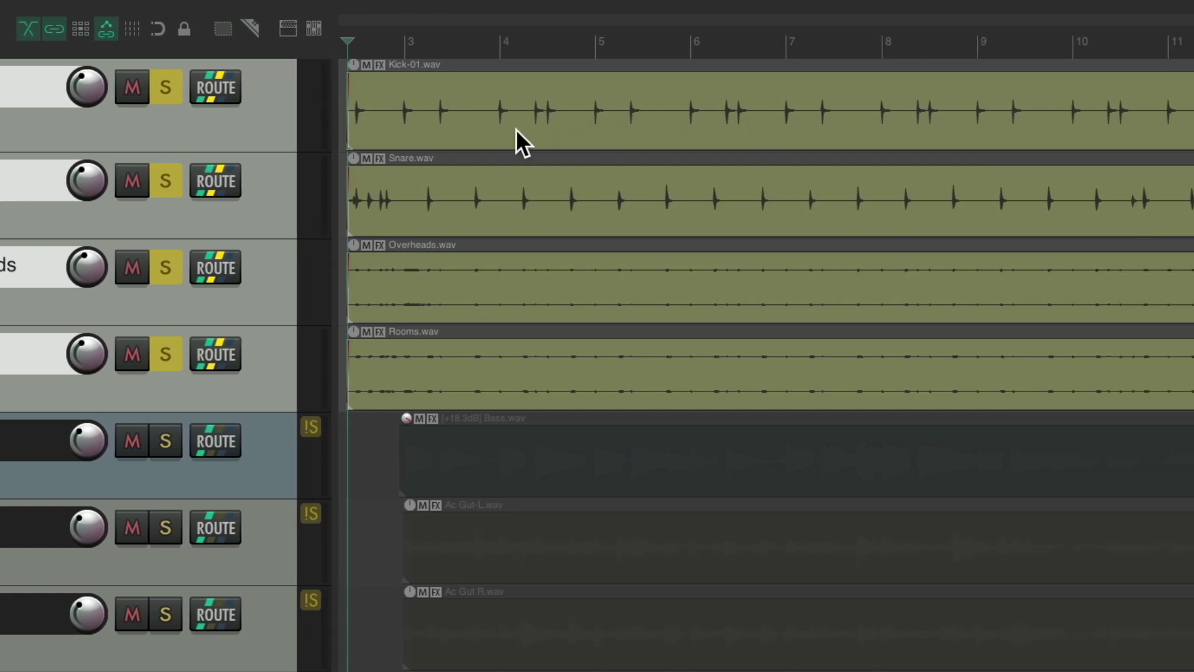
# Step: Split the Kick item and undo it, then bring up the Actions list
pyautogui.press('s')
pyautogui.press('s')
pyautogui.press('s')
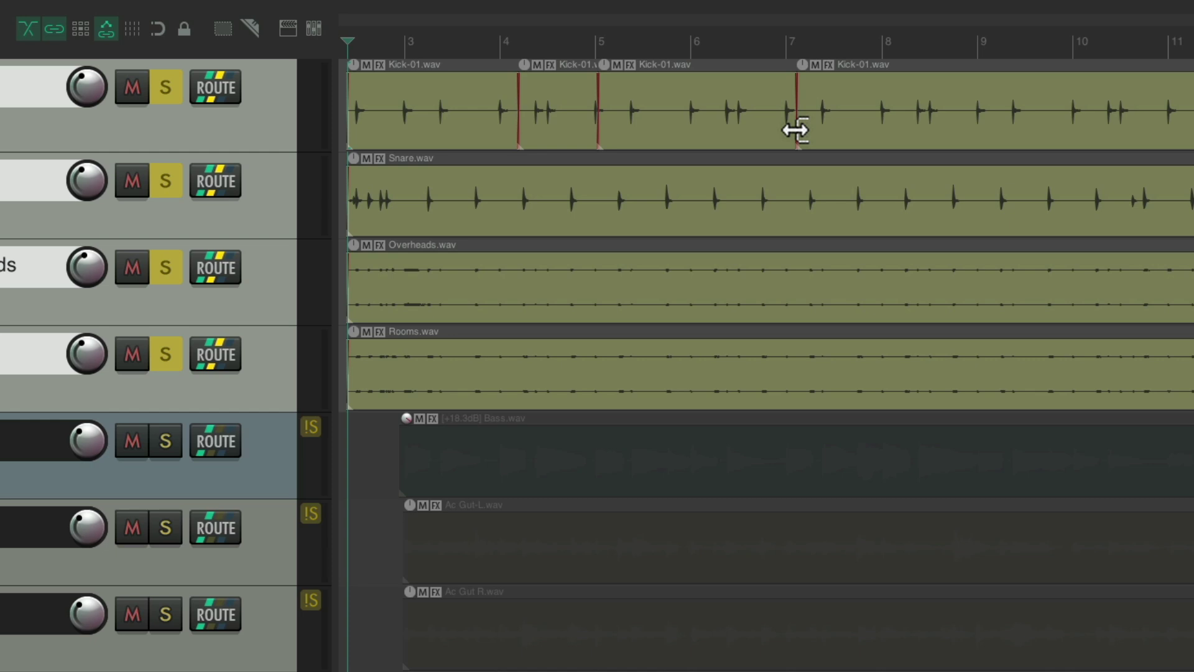
pyautogui.hotkey('ctrl', 'z')
pyautogui.hotkey('ctrl', 'z')
pyautogui.hotkey('ctrl', 'z')
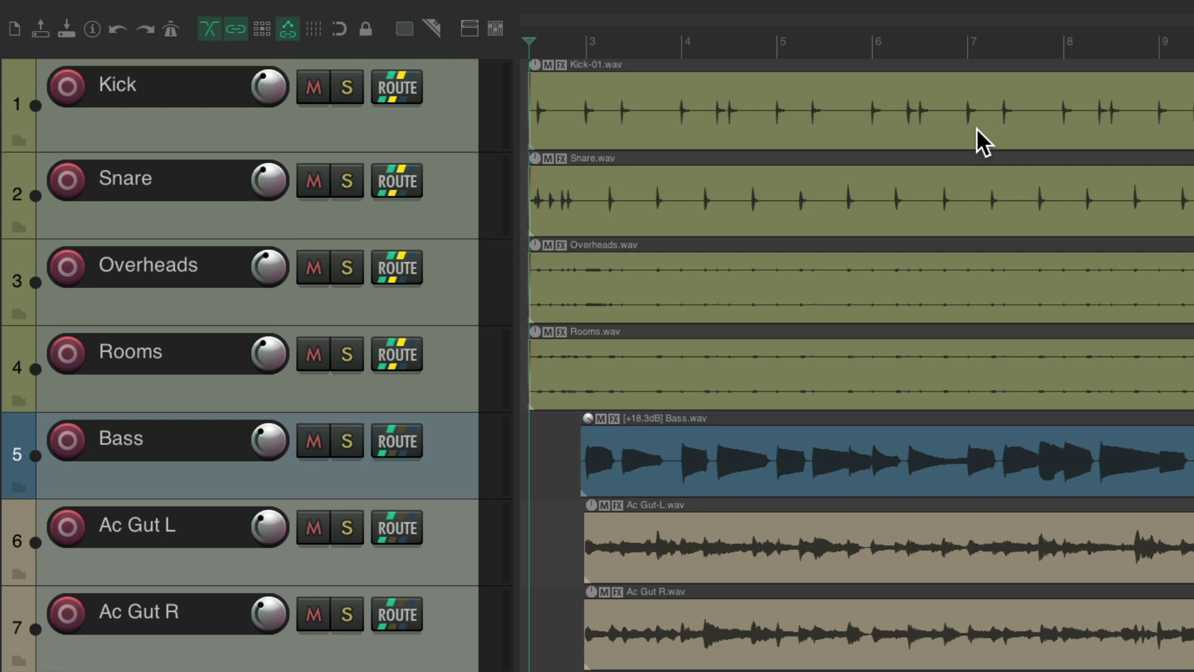
pyautogui.hotkey('shift', '/')
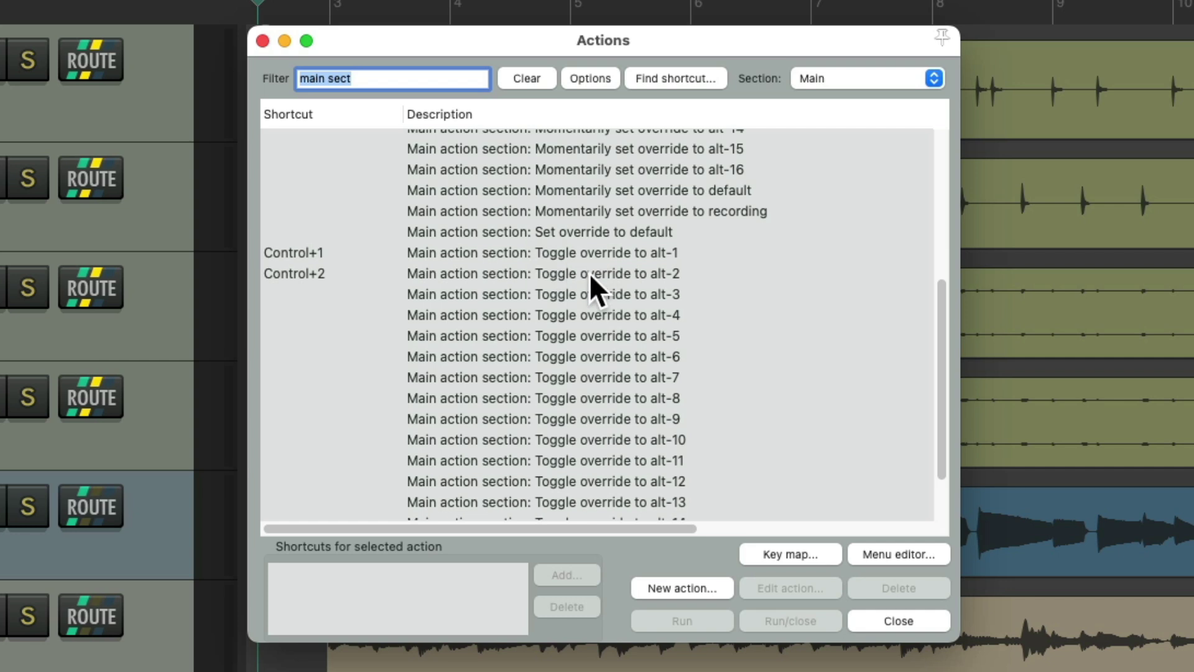
# Step: Assign B as the shortcut for Momentarily set override to alt-2, then close Actions
pyautogui.scroll(5, 588, 273)
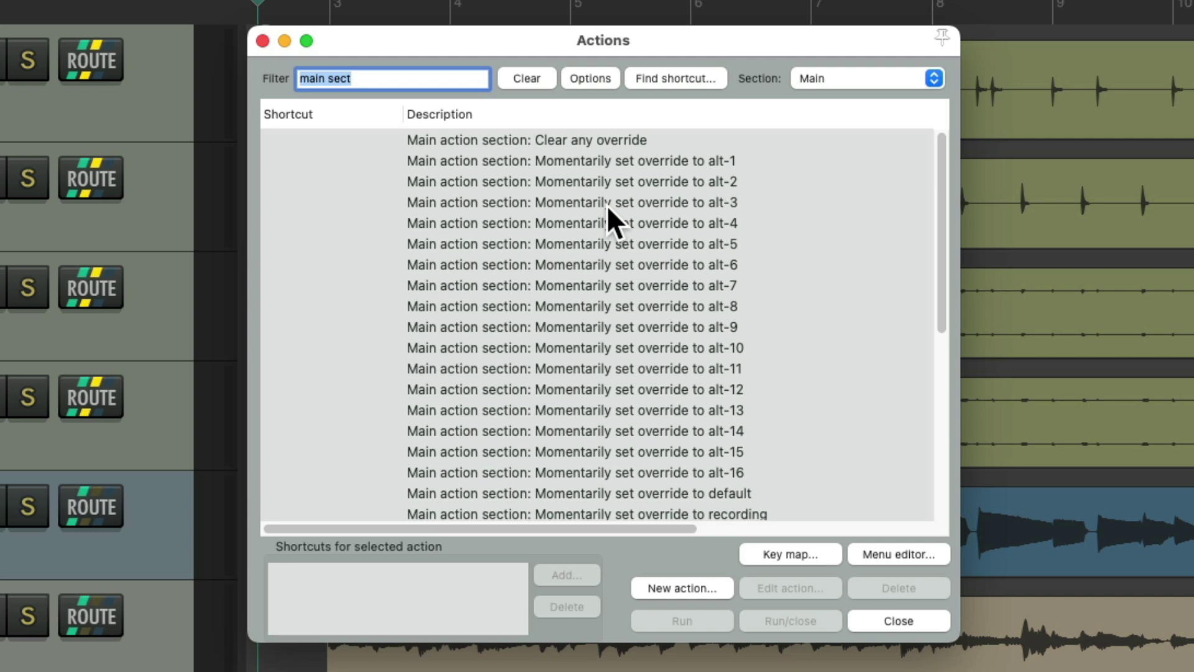
pyautogui.click(633, 181)
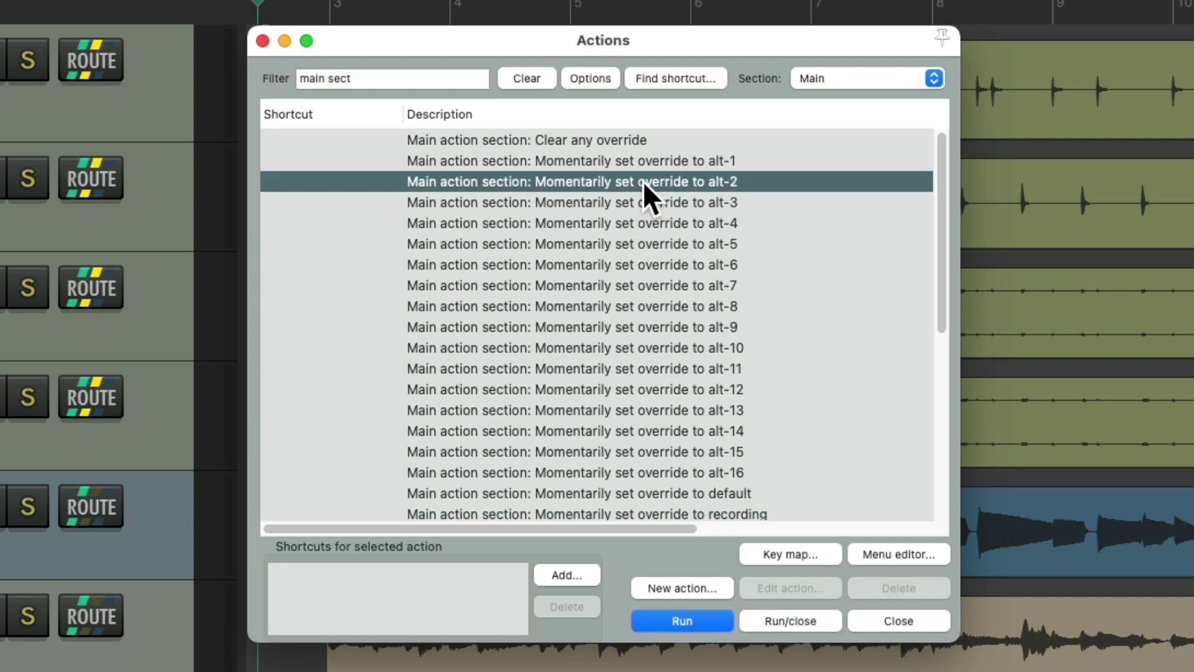
pyautogui.click(555, 575)
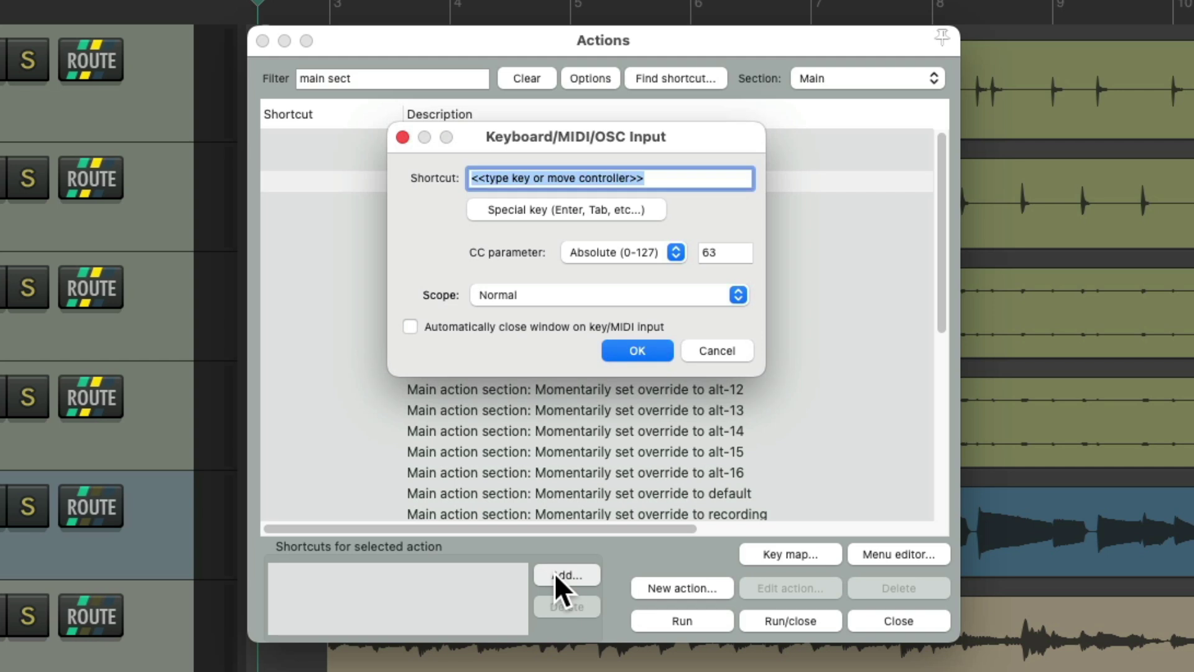
pyautogui.press('b')
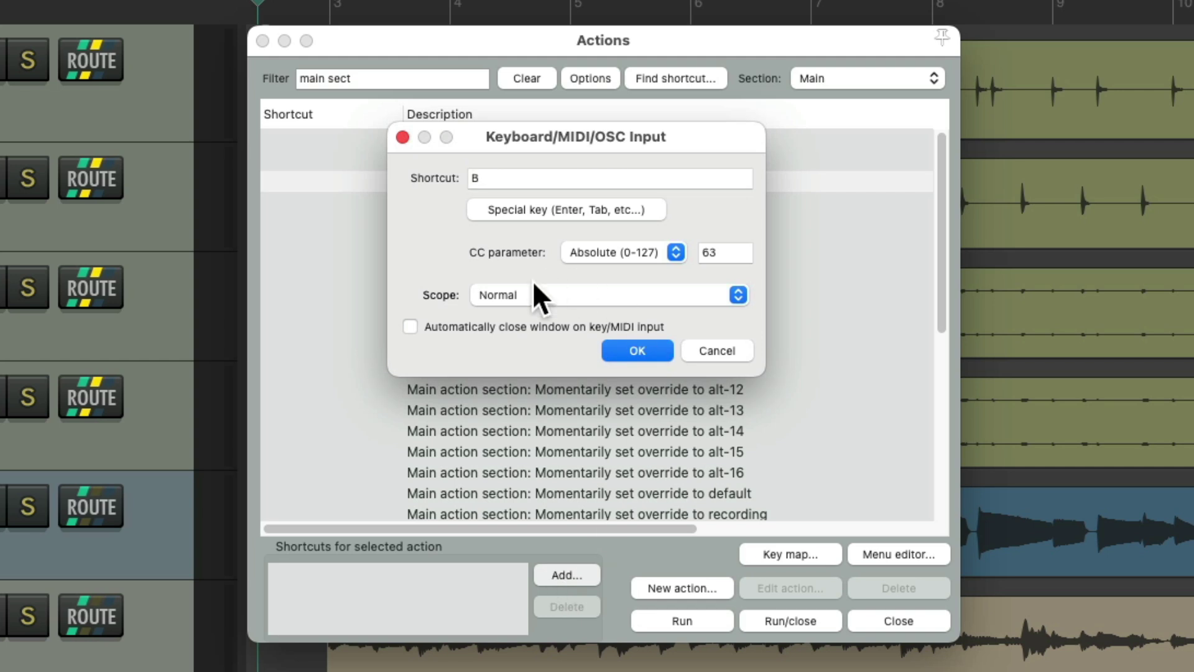
pyautogui.press('Return')
pyautogui.press('Escape')
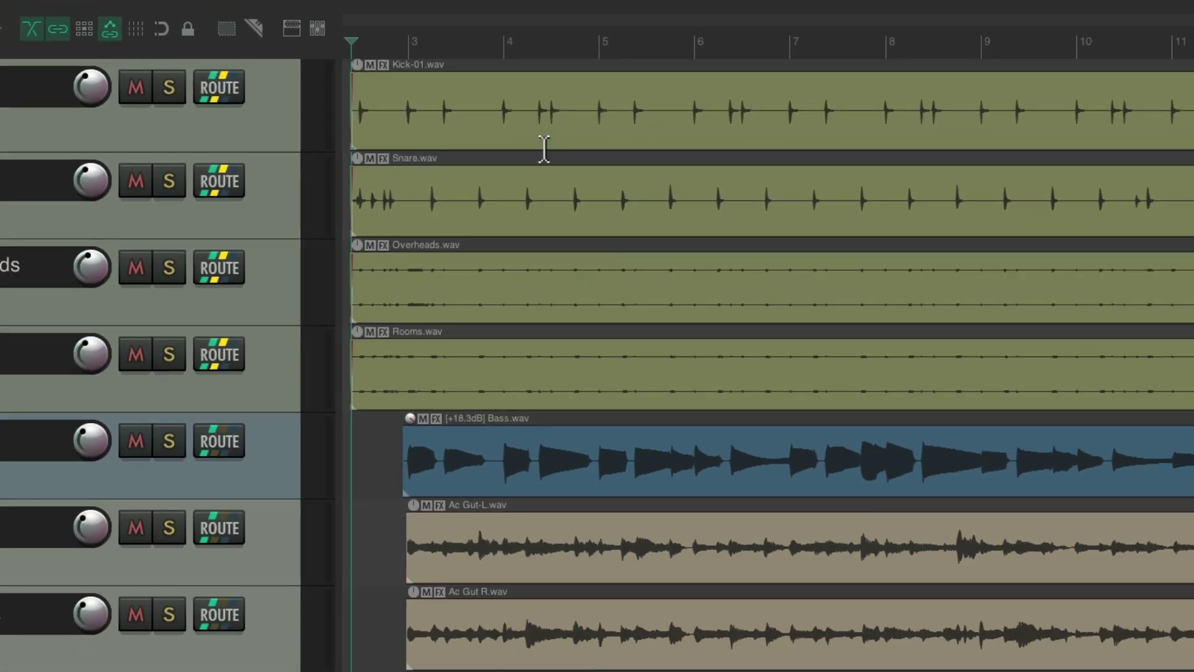
# Step: Split the Kick-01.wav item a few times and undo the splits
pyautogui.press('b')
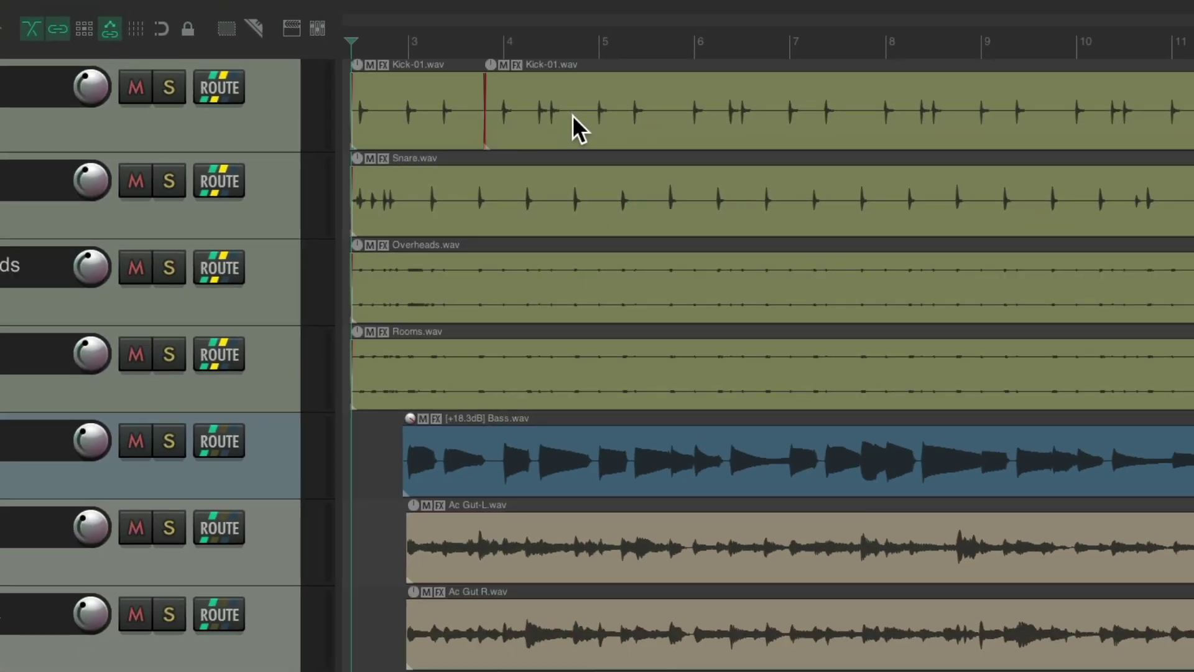
pyautogui.press('b')
pyautogui.press('b')
pyautogui.hotkey('ctrl', 'z')
pyautogui.hotkey('ctrl', 'z')
pyautogui.hotkey('ctrl', 'z')
# Step: Drop three markers along the ruler, starting near bar 4.5
pyautogui.click(551, 45)
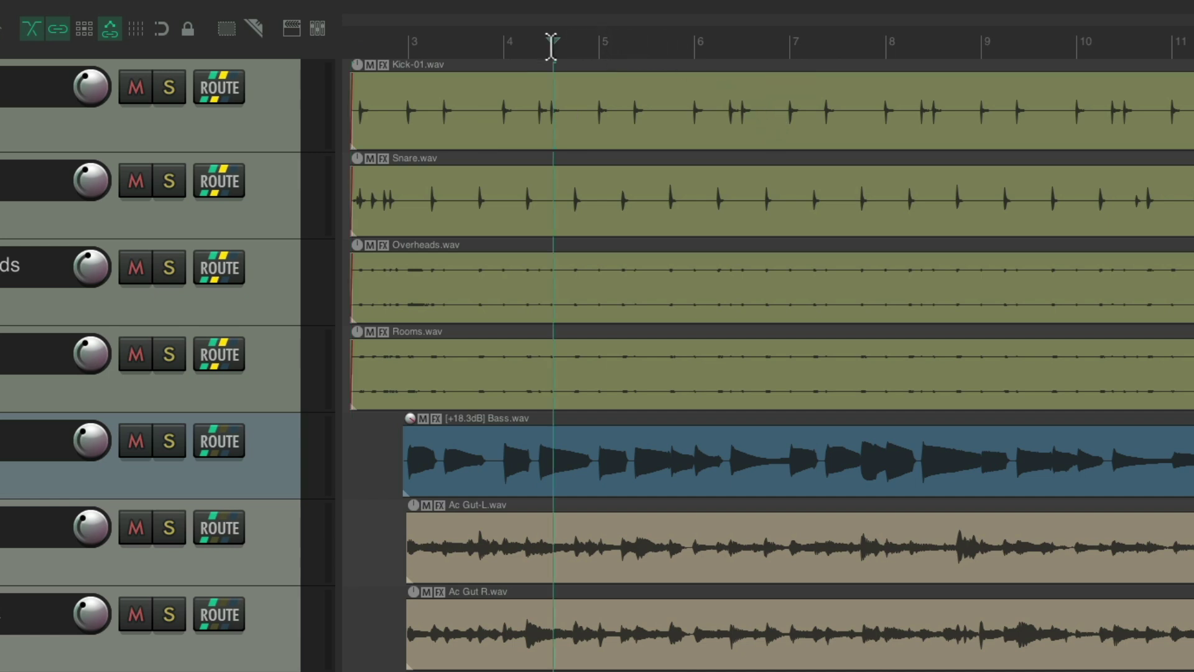
pyautogui.press('m')
pyautogui.click(766, 44)
pyautogui.press('m')
pyautogui.click(912, 44)
pyautogui.press('m')
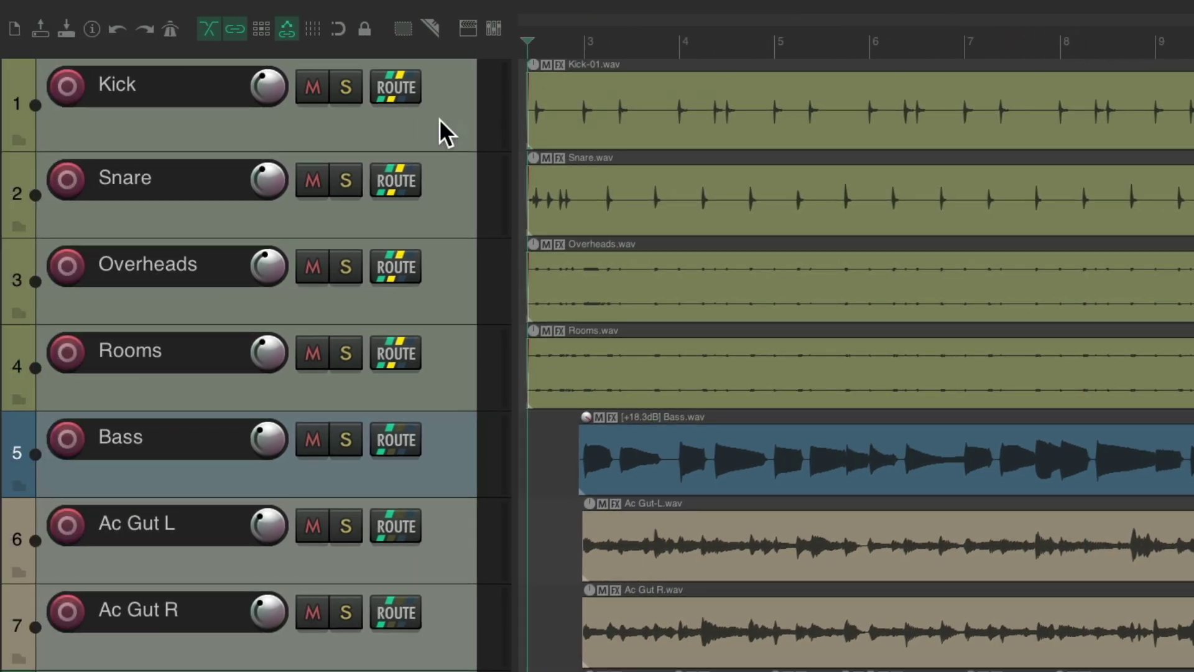
pyautogui.click(444, 118)
pyautogui.keyDown('shift'); pyautogui.click(448, 367); pyautogui.keyUp('shift')
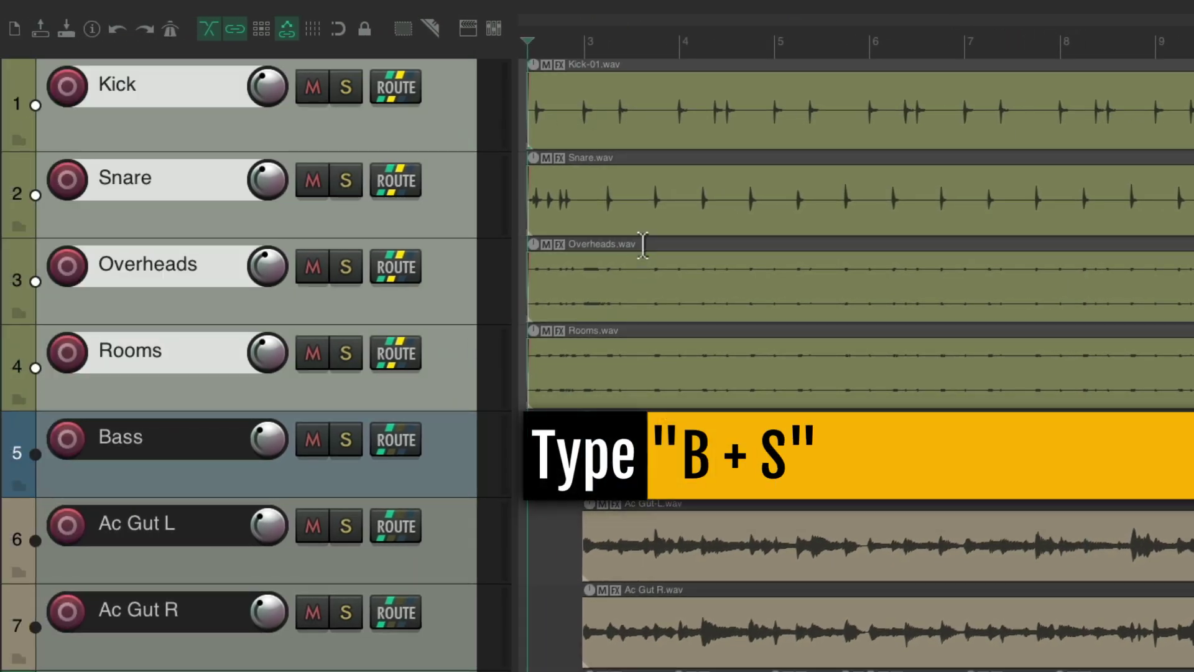
pyautogui.hotkey('b', 's')
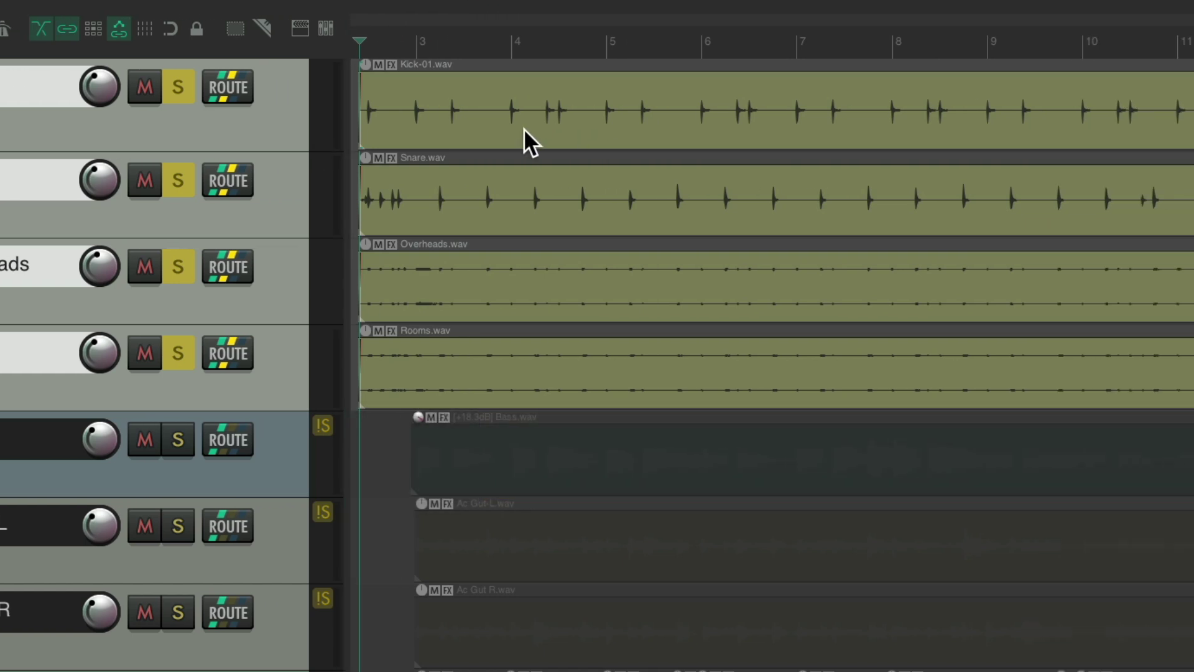
pyautogui.press('s')
pyautogui.press('s')
pyautogui.press('s')
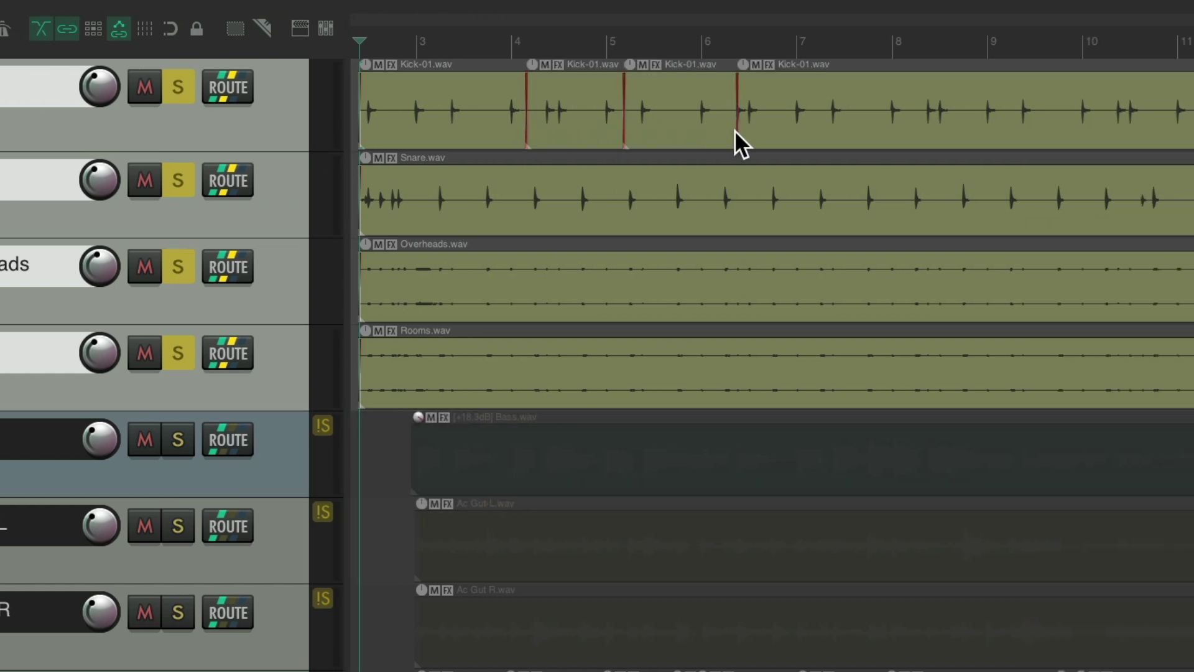
pyautogui.hotkey('ctrl', 'z')
pyautogui.hotkey('ctrl', 'z')
pyautogui.hotkey('ctrl', 'z')
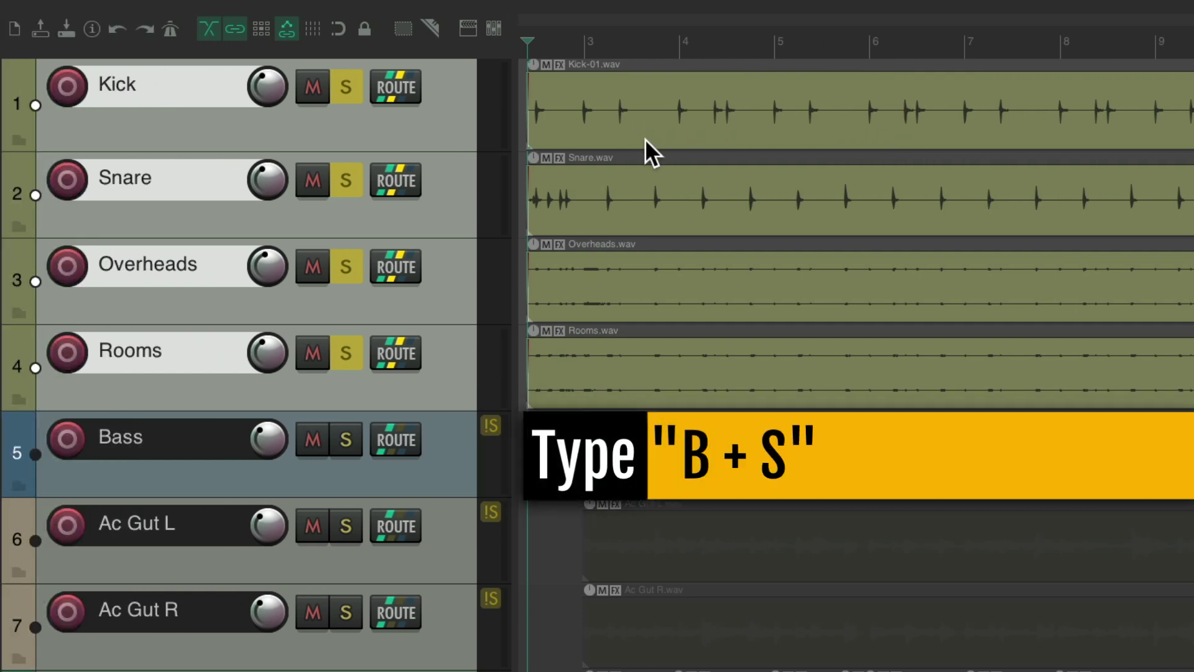
pyautogui.hotkey('b', 's')
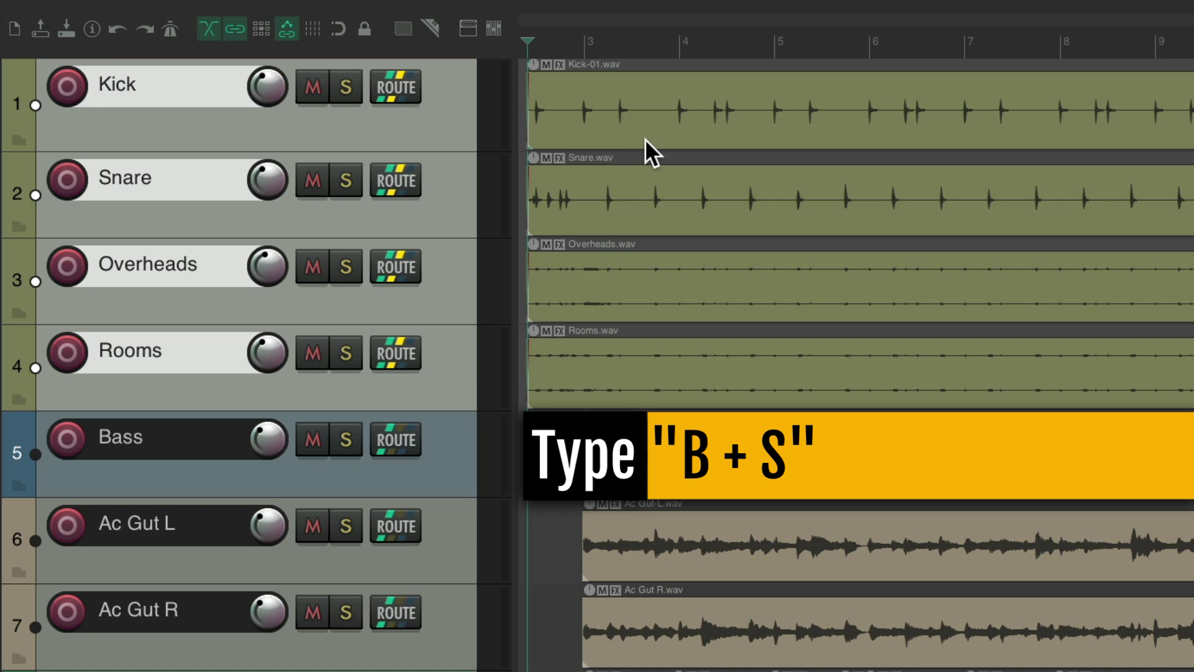
pyautogui.hotkey('b', 'm')
pyautogui.hotkey('b', 'm')
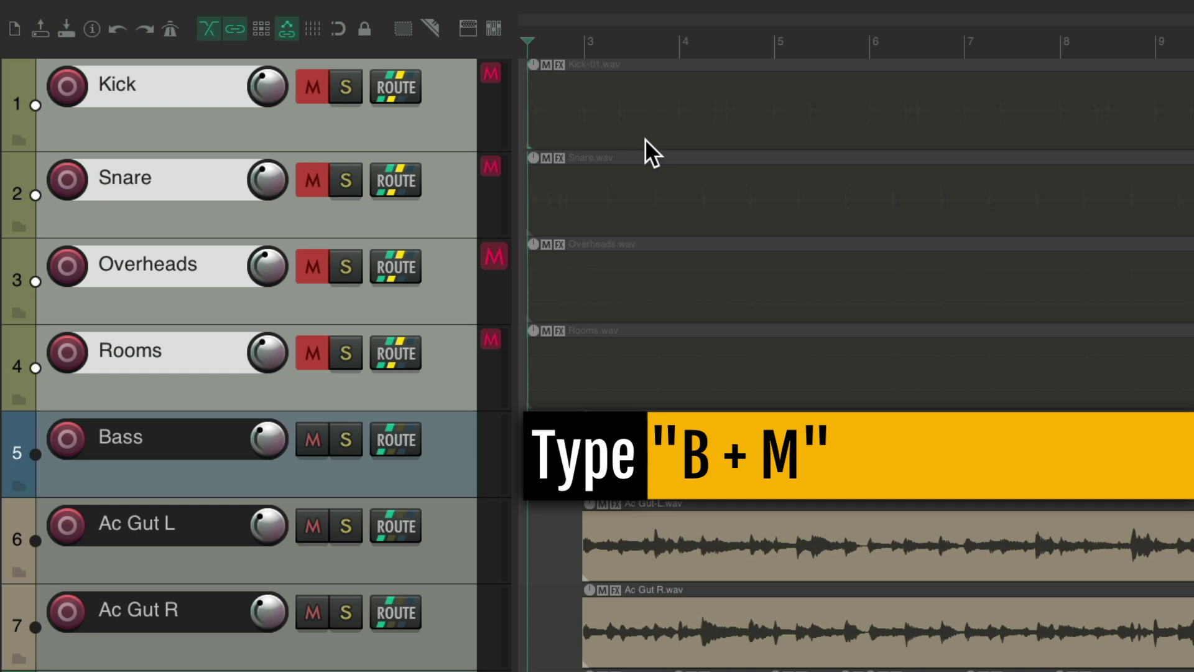
pyautogui.hotkey('b', 'm')
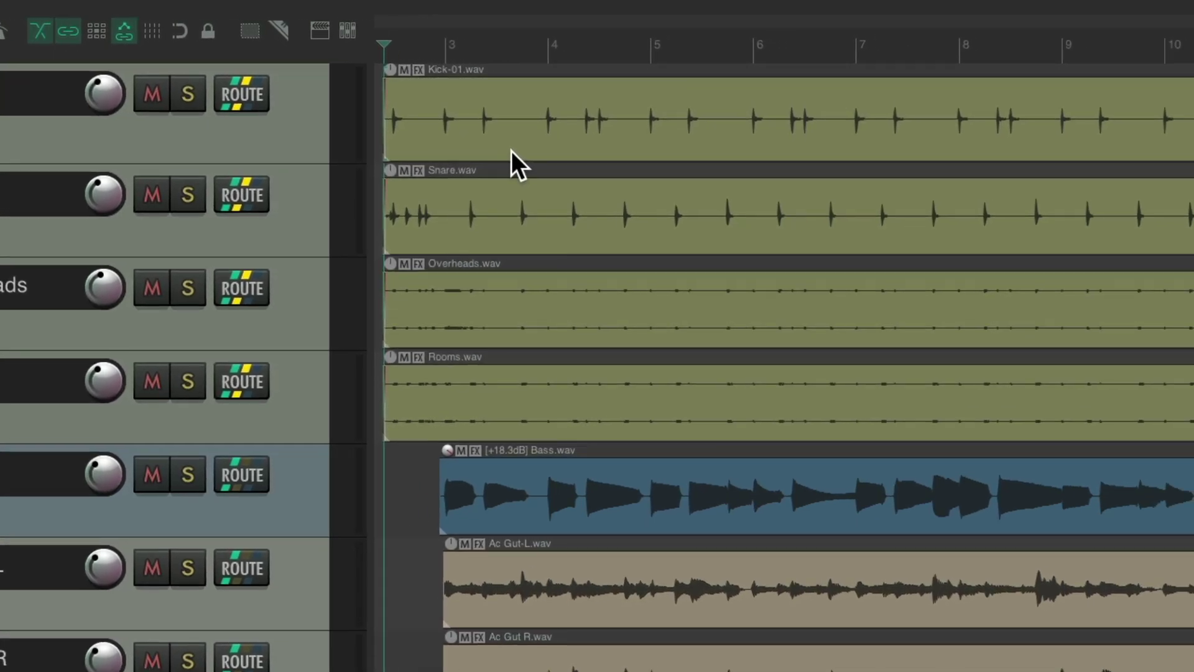
# Step: Add four markers at about bars 3.3, 4.8, 6.2 and 7.4
pyautogui.click(476, 45)
pyautogui.press('m')
pyautogui.click(624, 47)
pyautogui.press('m')
pyautogui.click(769, 46)
pyautogui.press('m')
pyautogui.click(894, 47)
pyautogui.press('m')
pyautogui.press('Home')
# Step: Jump through markers 1, 2, 3 and 4 with the number keys
pyautogui.press('1')
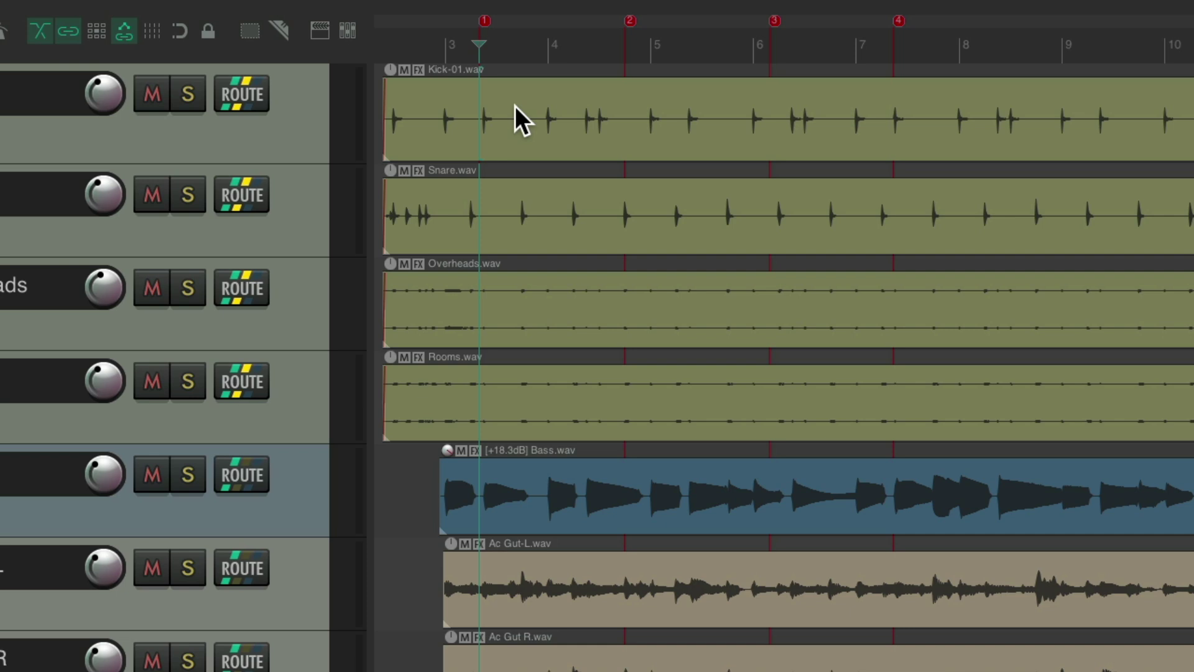
pyautogui.press('2')
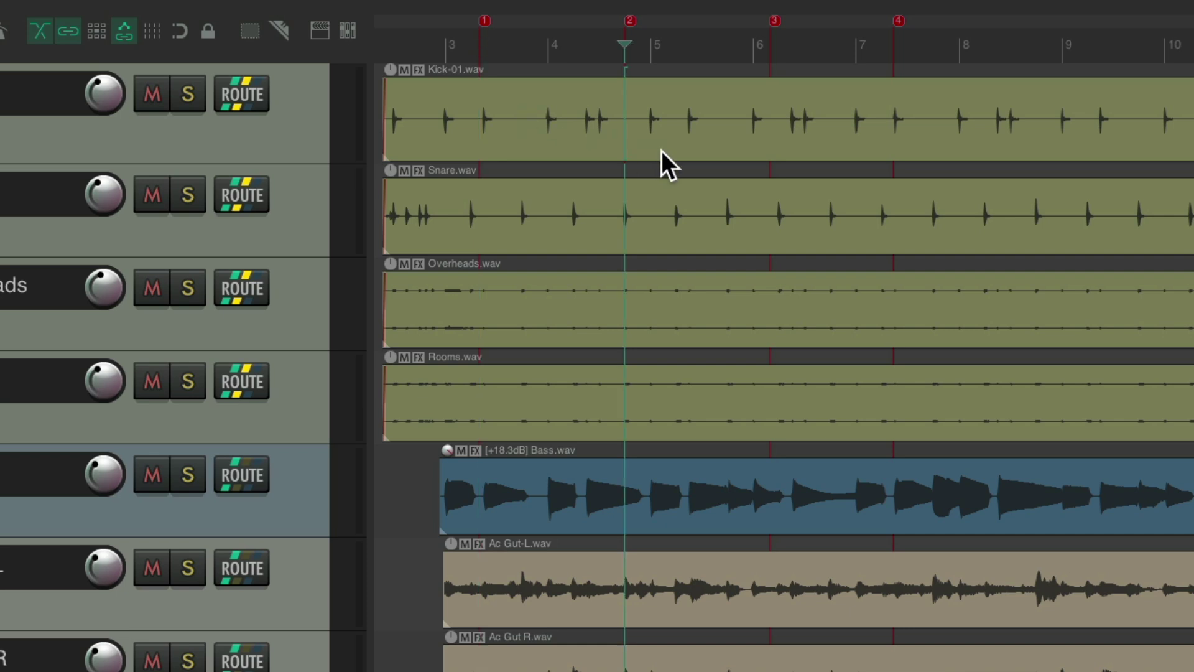
pyautogui.press('3')
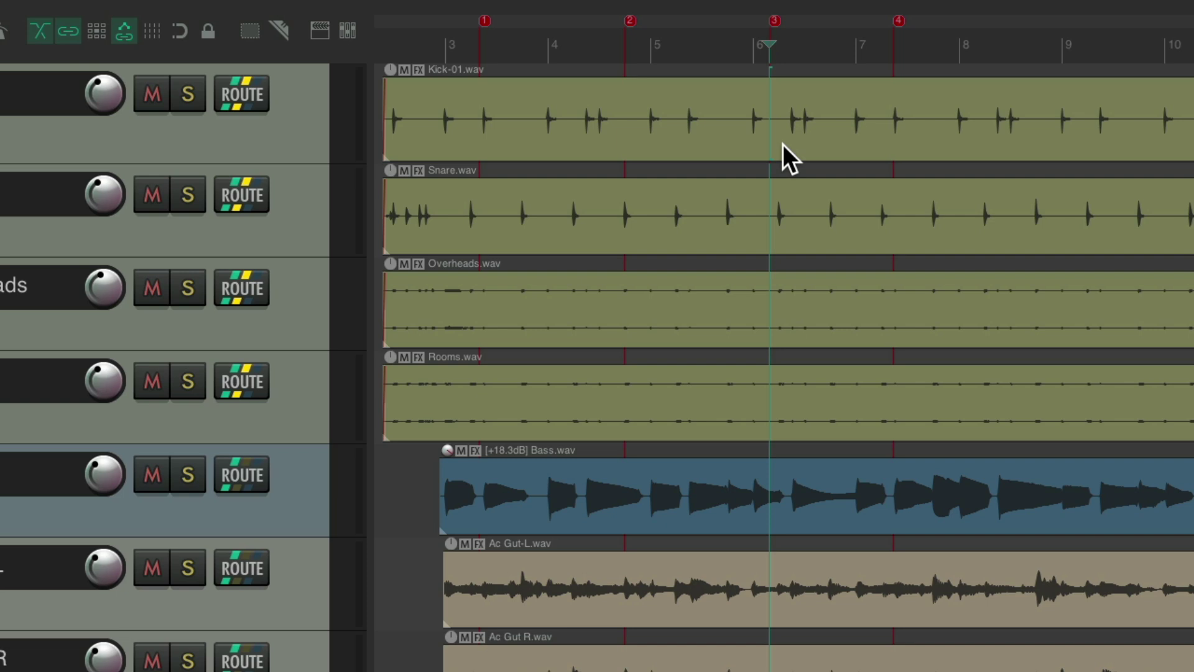
pyautogui.press('4')
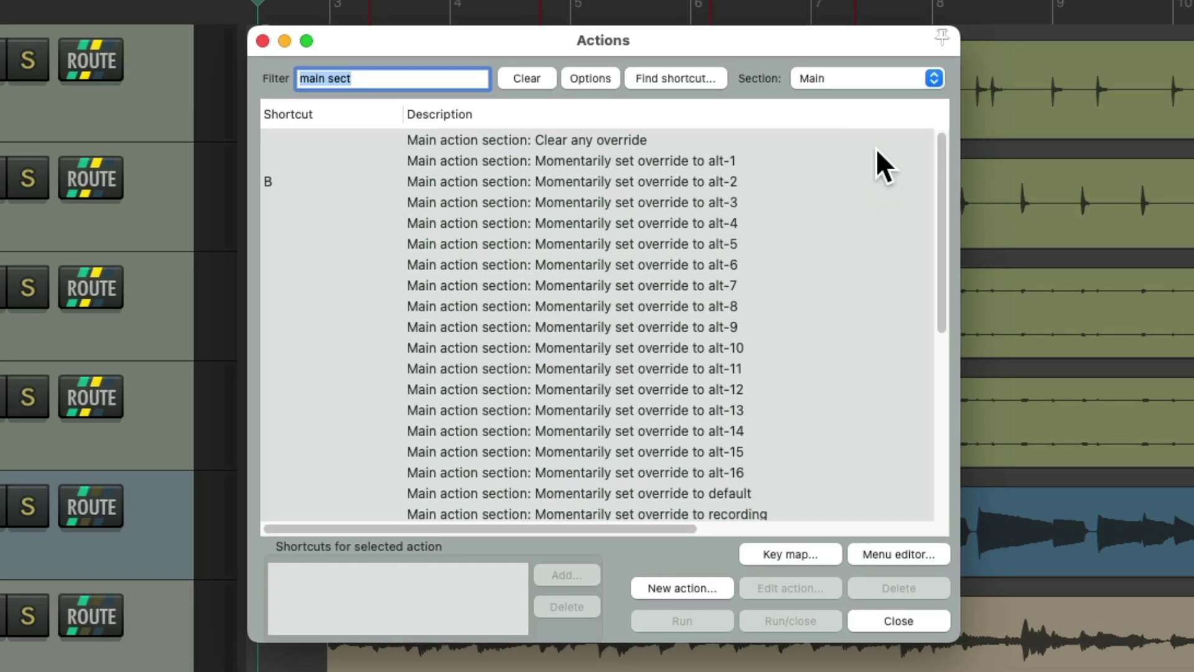
# Step: Switch to Main (alt-2), filter 'solo track toggle' and select Toggle solo for track 01
pyautogui.click(879, 81)
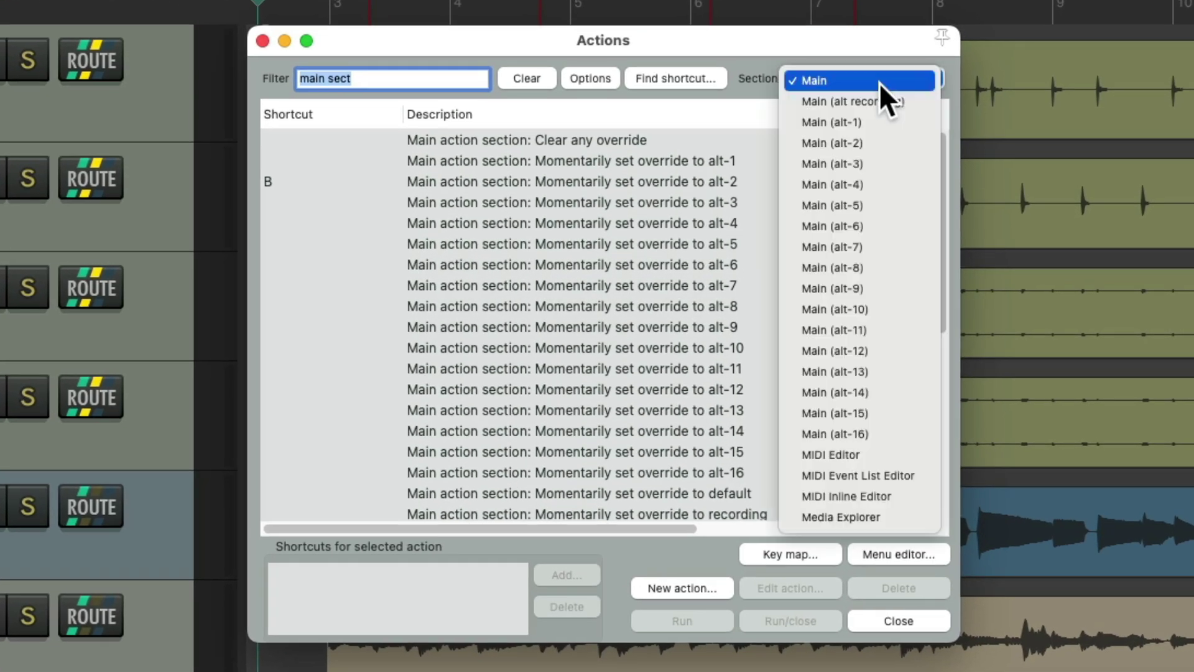
pyautogui.click(887, 144)
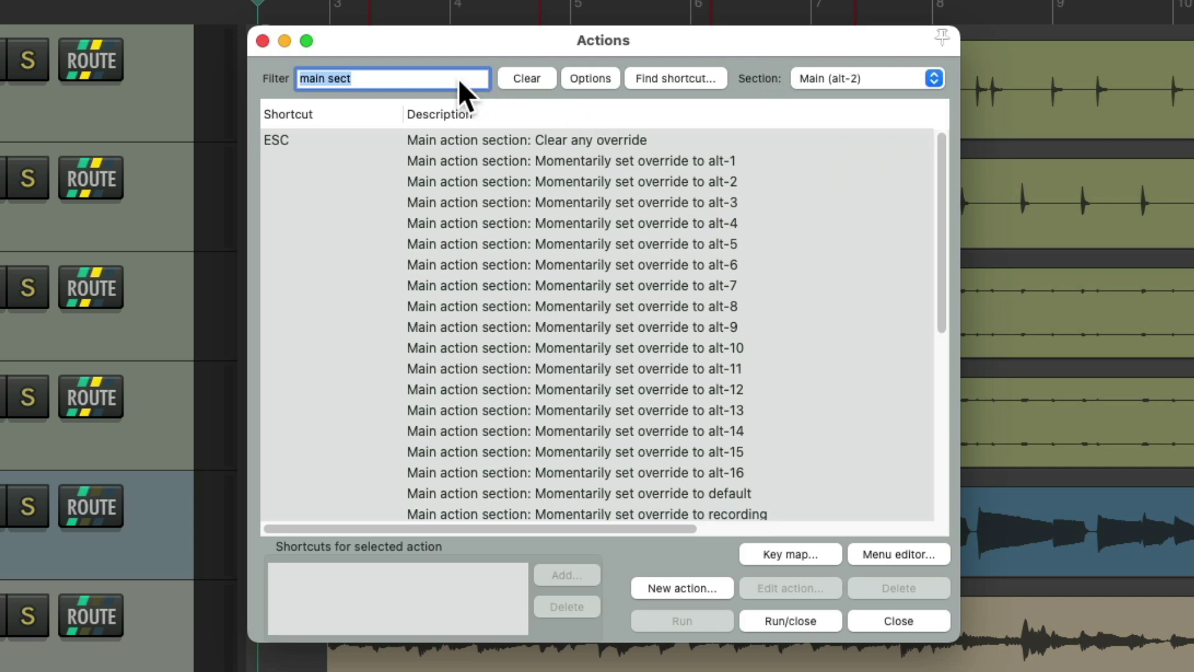
pyautogui.write('solo track toggle')
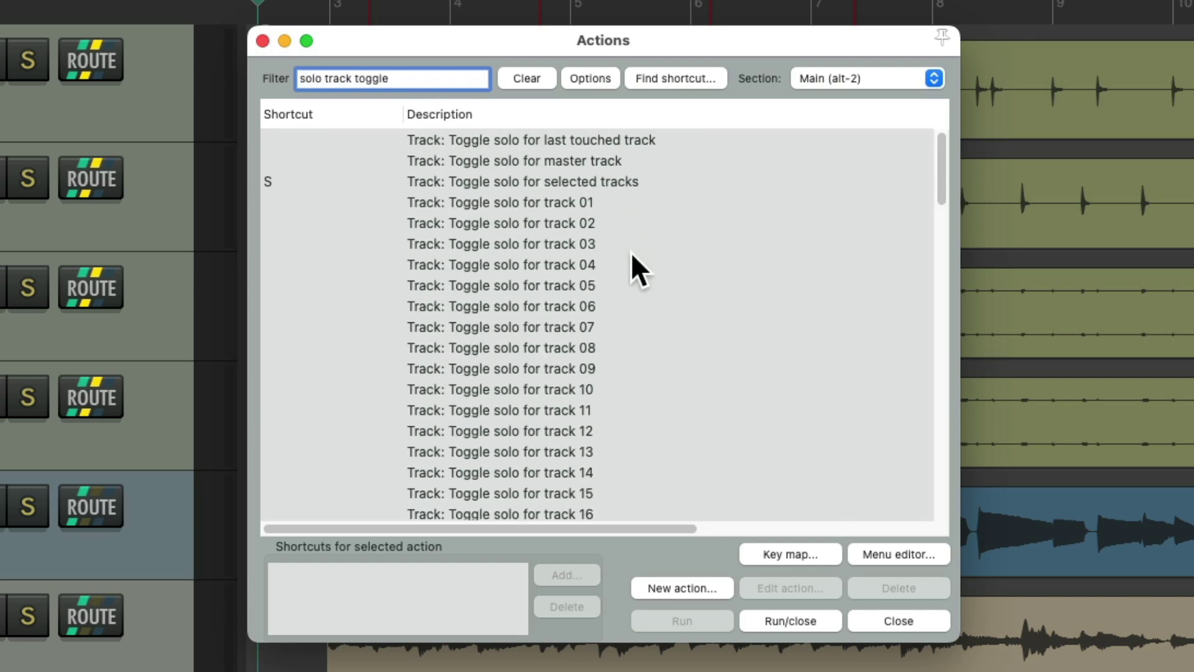
pyautogui.click(629, 200)
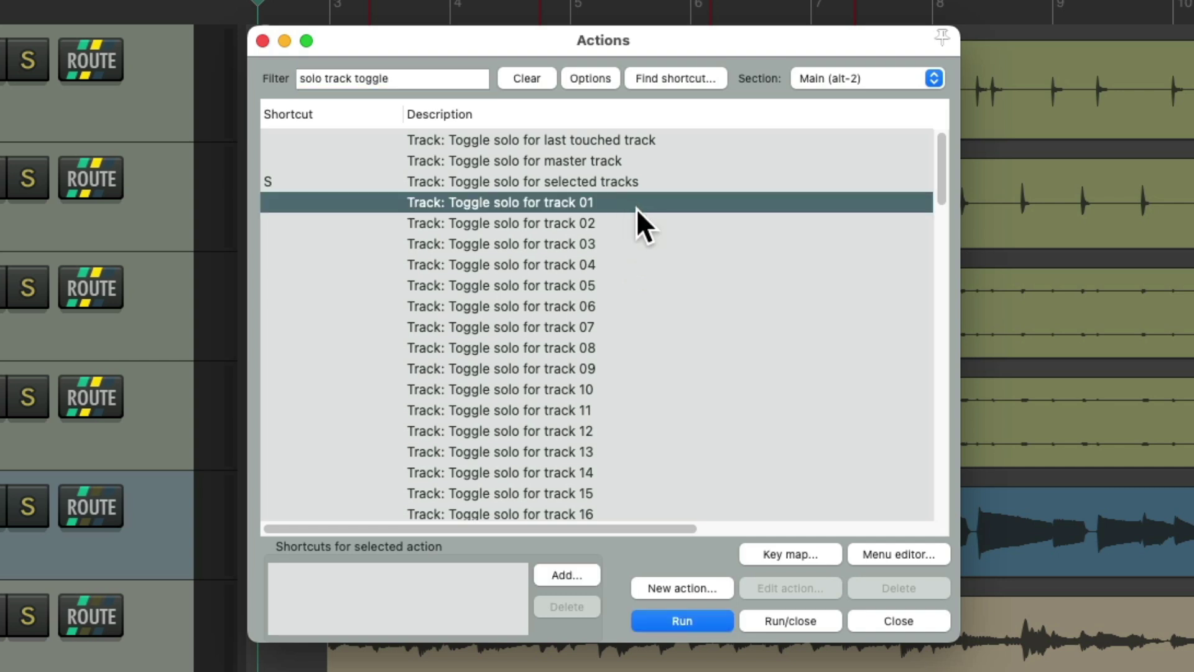
pyautogui.click(636, 221)
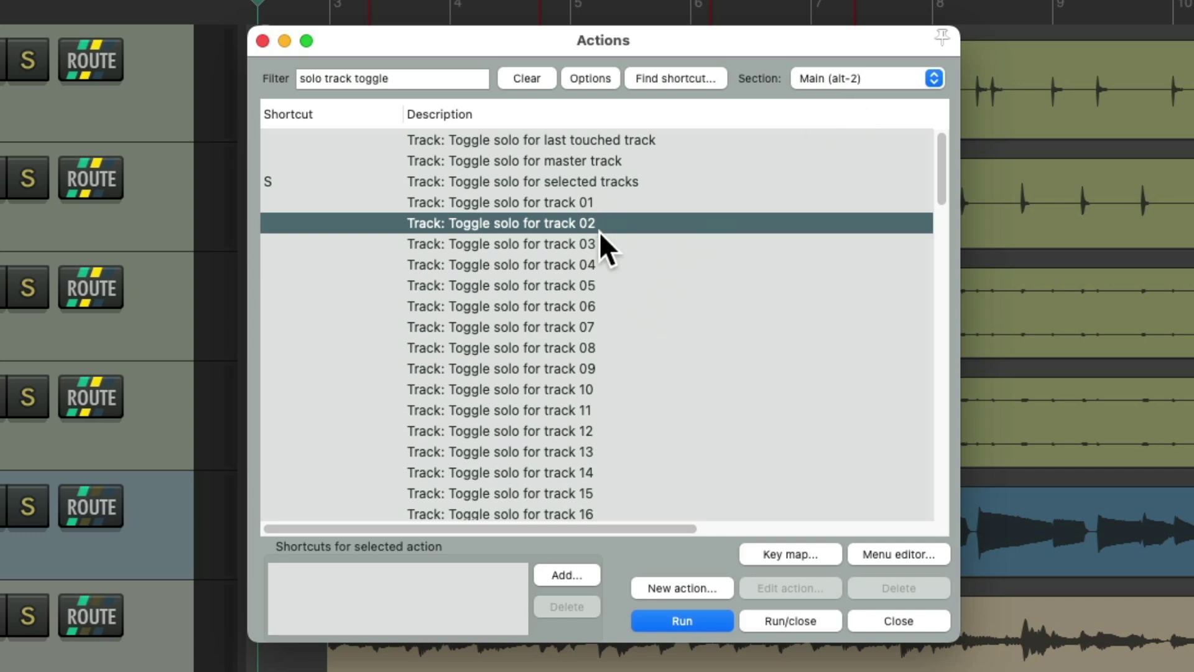
pyautogui.click(593, 205)
# Step: Assign keys 1, 2 and 3 to Toggle solo for tracks 01 to 03
pyautogui.click(557, 577)
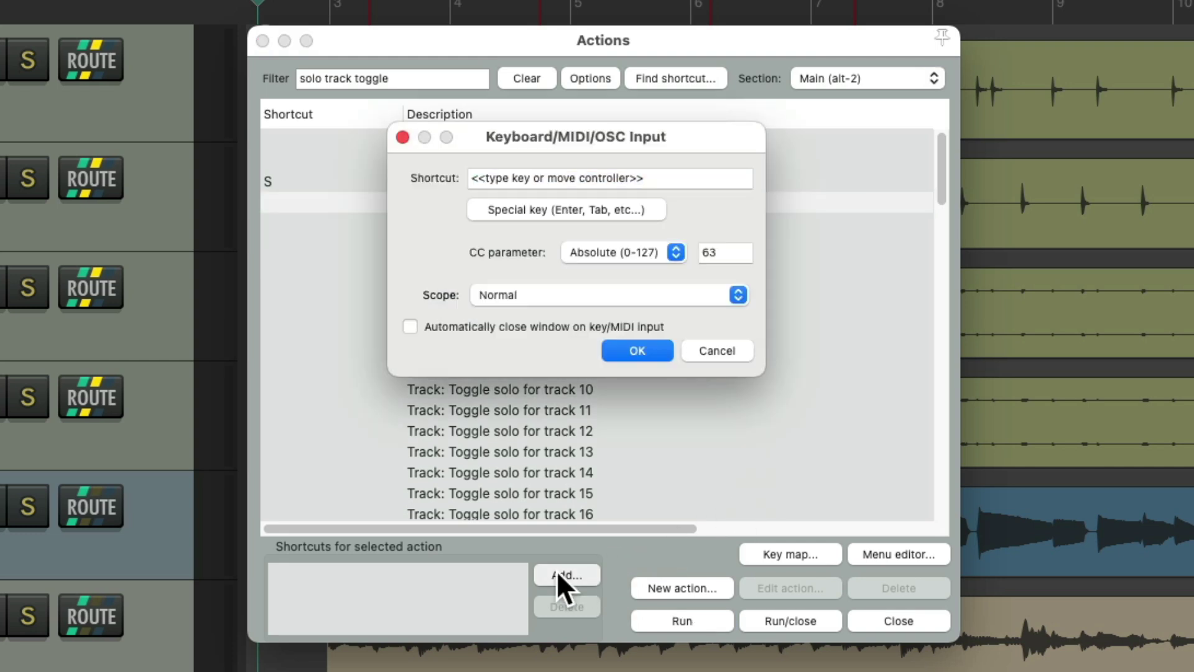
pyautogui.press('1')
pyautogui.press('Return')
pyautogui.press('Down')
pyautogui.click(557, 573)
pyautogui.press('2')
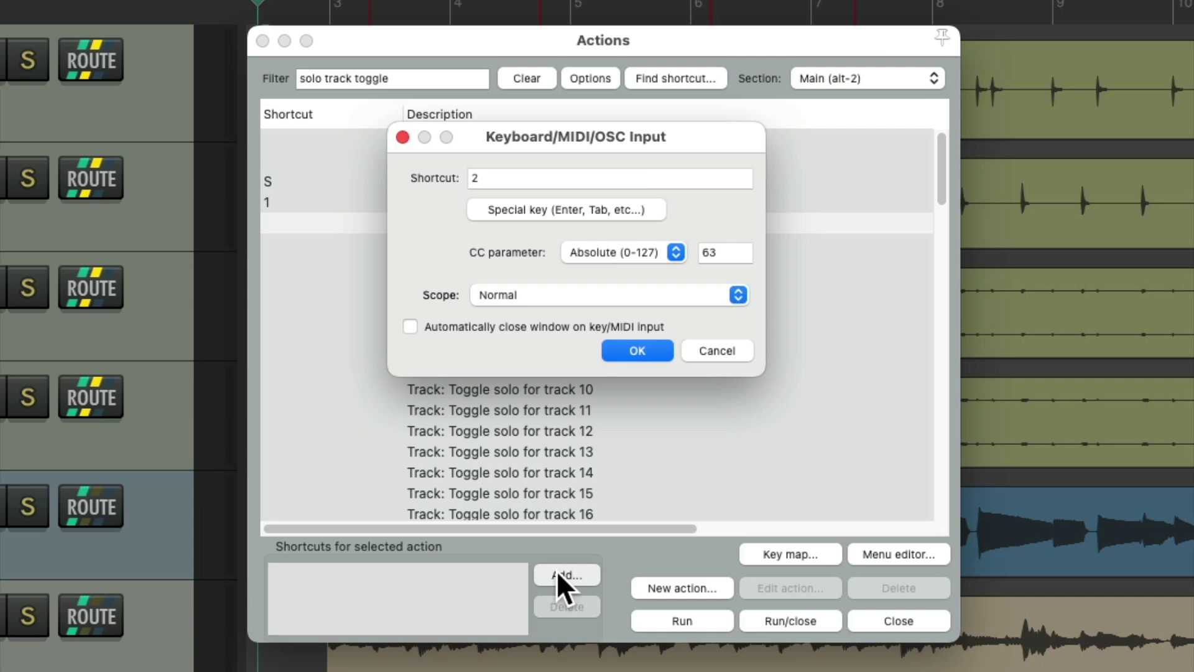
pyautogui.press('Return')
pyautogui.press('Down')
pyautogui.click(557, 570)
pyautogui.press('3')
pyautogui.press('Return')
pyautogui.press('Down')
# Step: Assign keys 4, 5 and 6 to Toggle solo for tracks 04 to 06
pyautogui.click(557, 570)
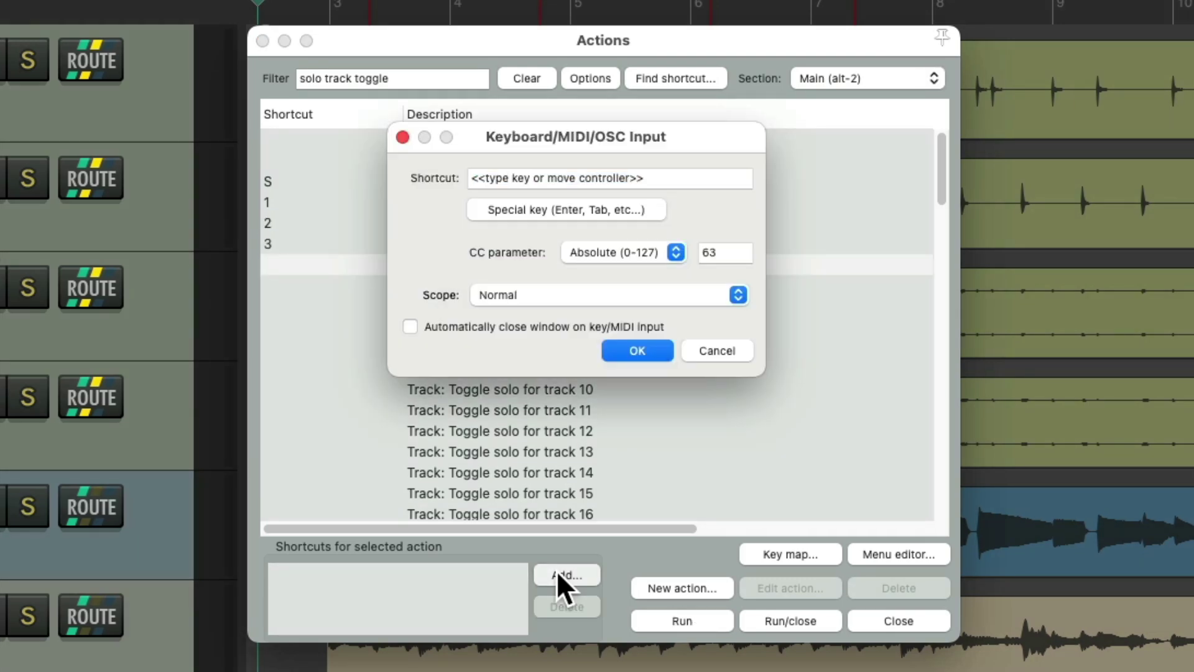
pyautogui.press('4')
pyautogui.press('Return')
pyautogui.press('Down')
pyautogui.click(557, 570)
pyautogui.press('5')
pyautogui.press('Return')
pyautogui.press('Down')
pyautogui.click(557, 570)
pyautogui.press('6')
pyautogui.press('Return')
pyautogui.press('Down')
# Step: Assign keys 7, 8 and 9 to Toggle solo for tracks 07 to 09
pyautogui.click(557, 570)
pyautogui.press('7')
pyautogui.press('Return')
pyautogui.press('Down')
pyautogui.click(557, 569)
pyautogui.press('8')
pyautogui.press('Return')
pyautogui.press('Down')
pyautogui.press('9')
pyautogui.press('Return')
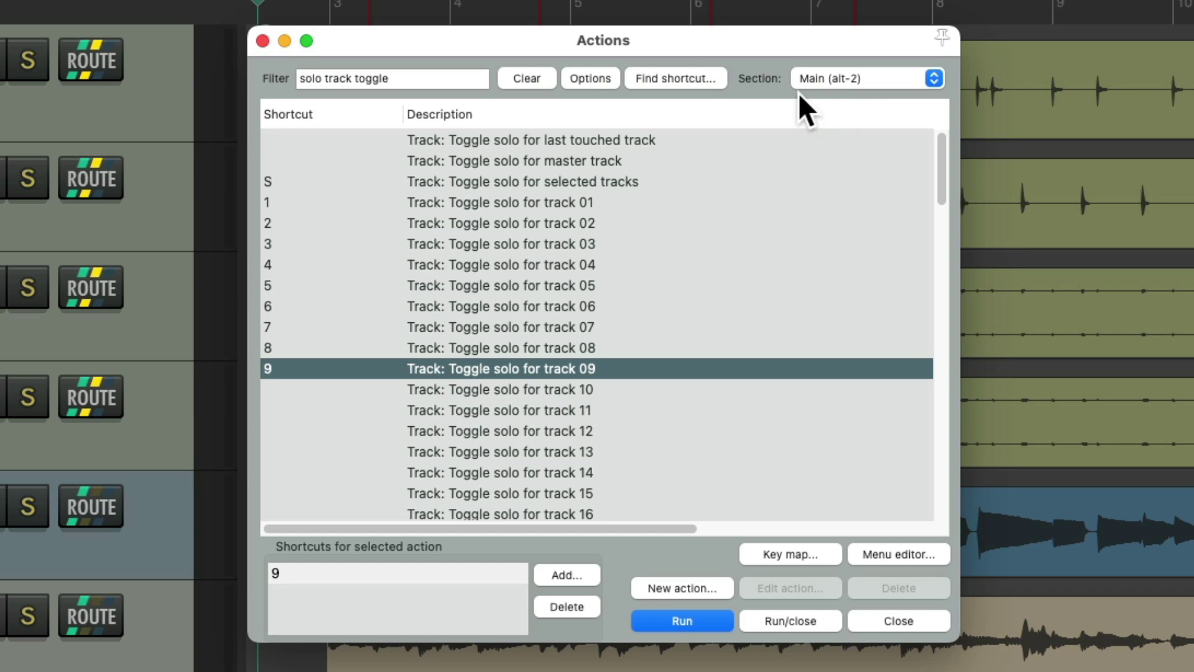
# Step: Close the Actions window and jump to markers 1, 2 and 3
pyautogui.click(263, 41)
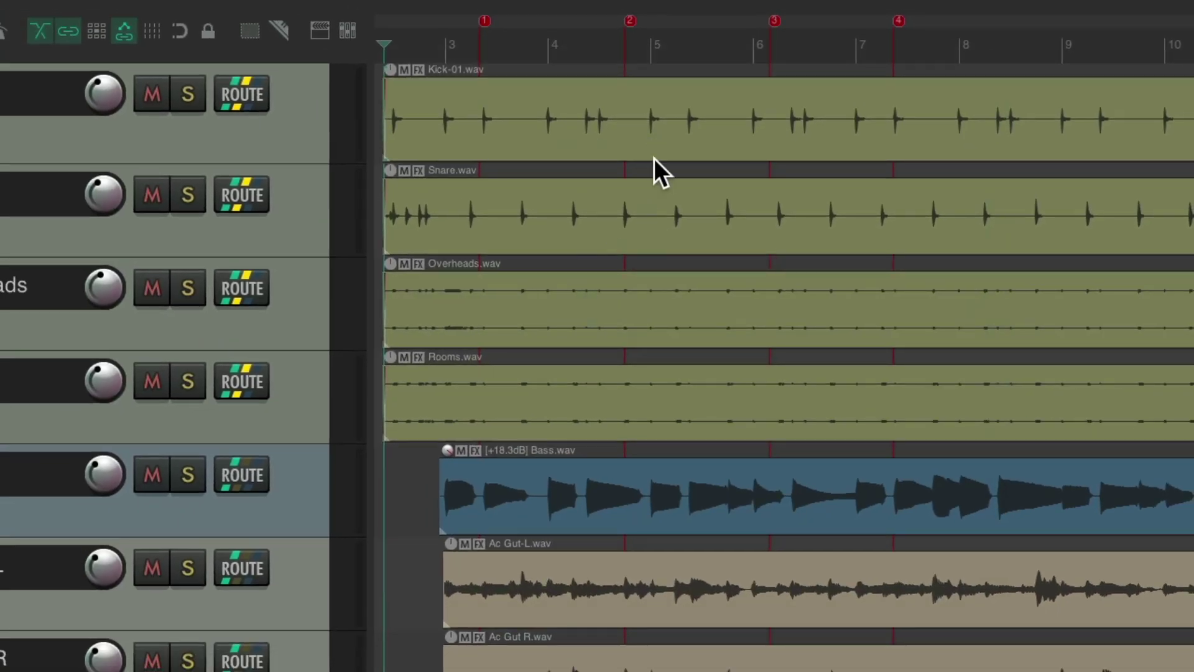
pyautogui.press('1')
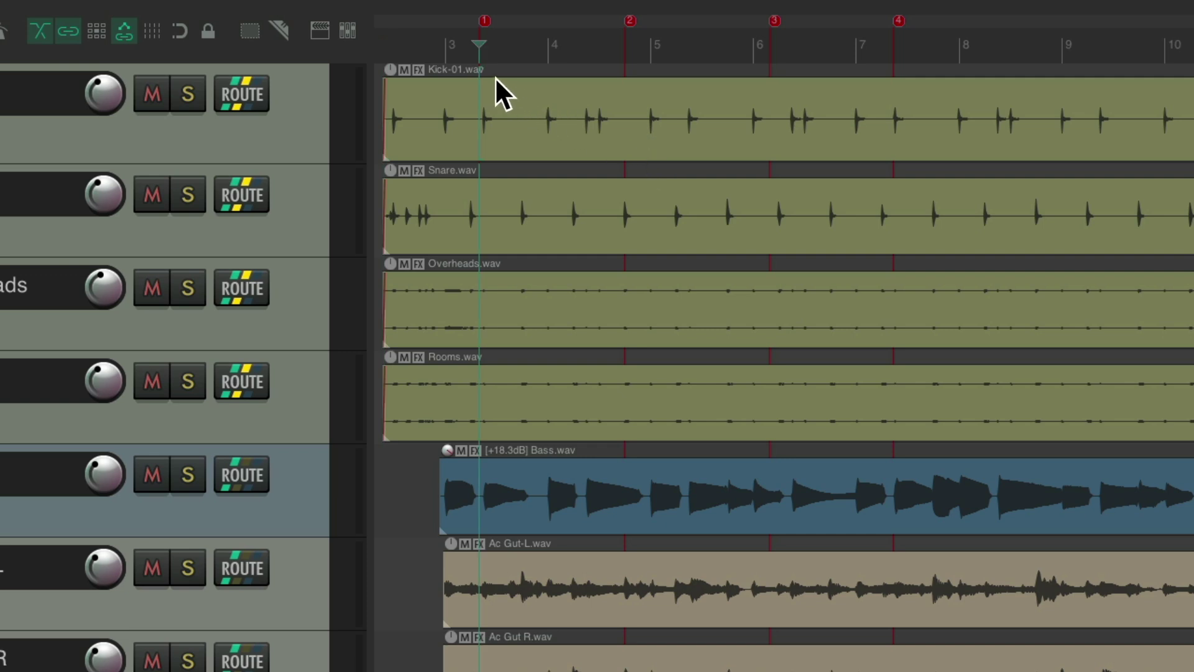
pyautogui.press('2')
pyautogui.press('3')
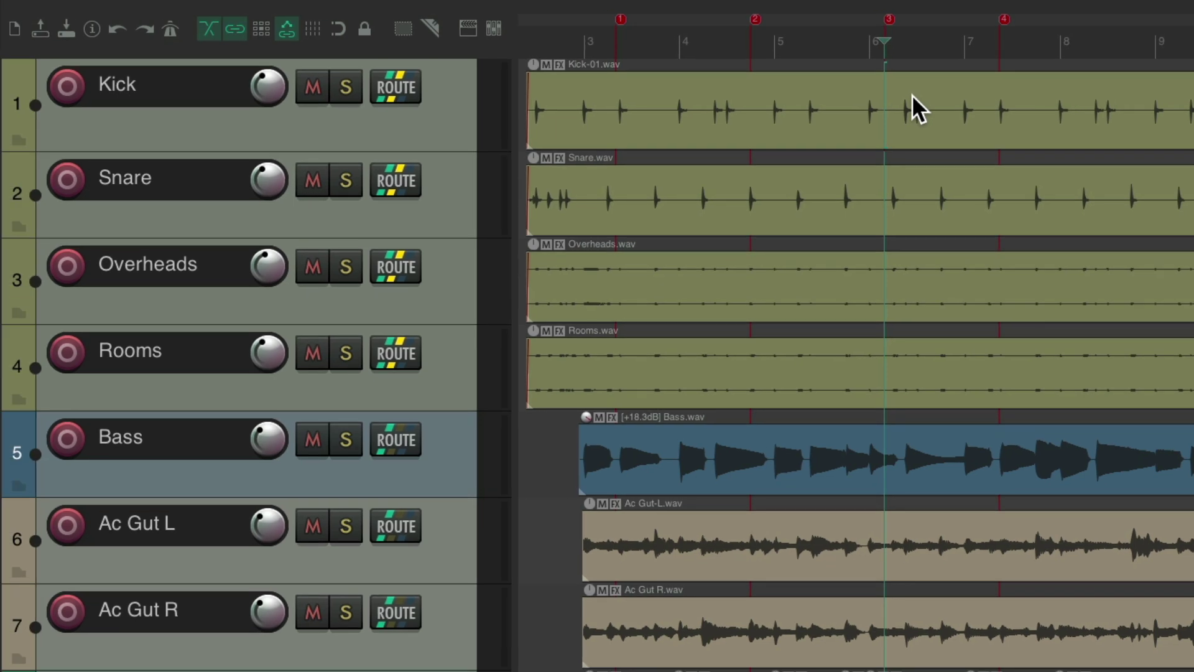
# Step: Solo and unsolo Kick, Snare, Overheads and Rooms with B+1 through B+4
pyautogui.hotkey('b', '1')
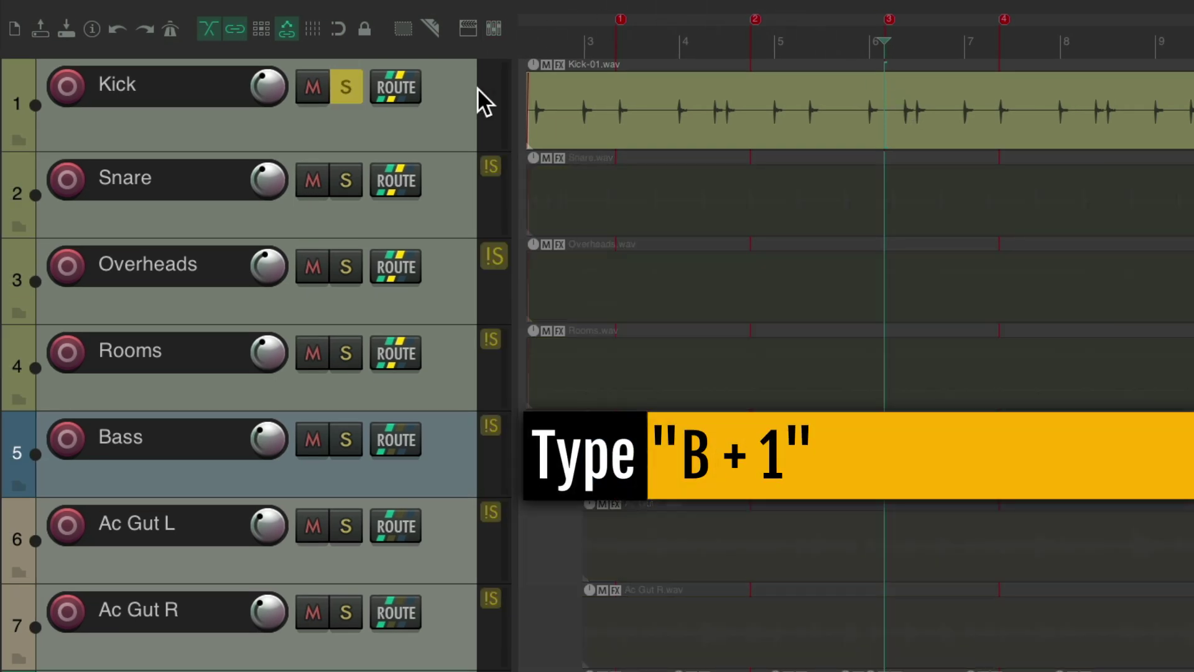
pyautogui.hotkey('b', '1')
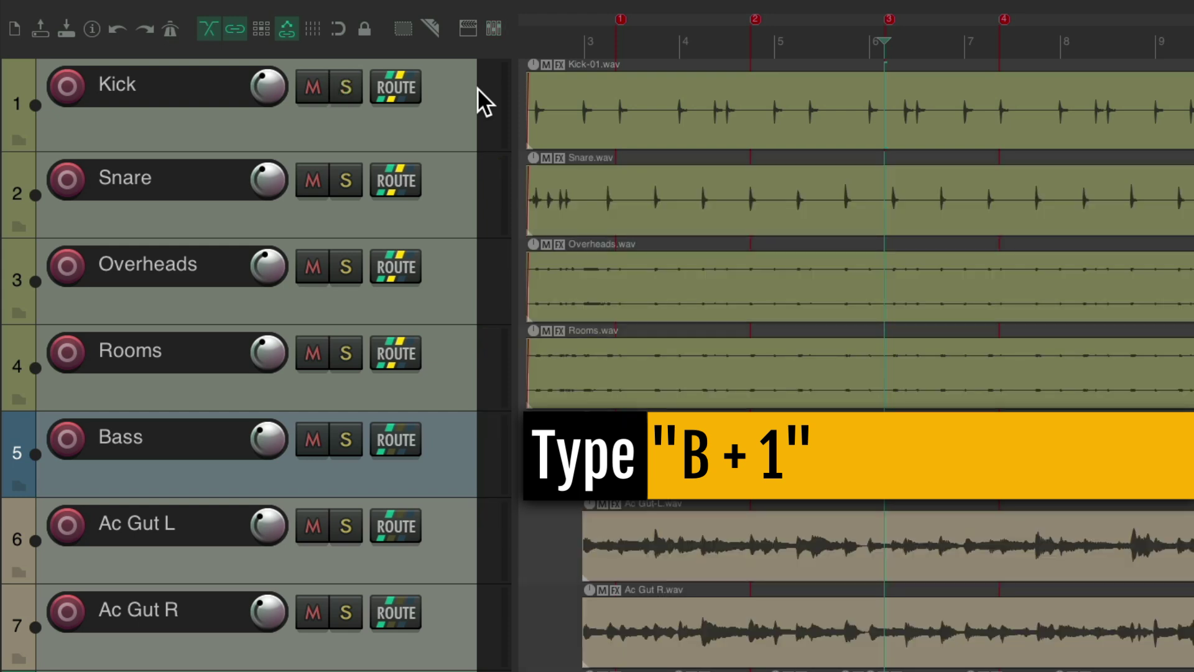
pyautogui.hotkey('b', '2')
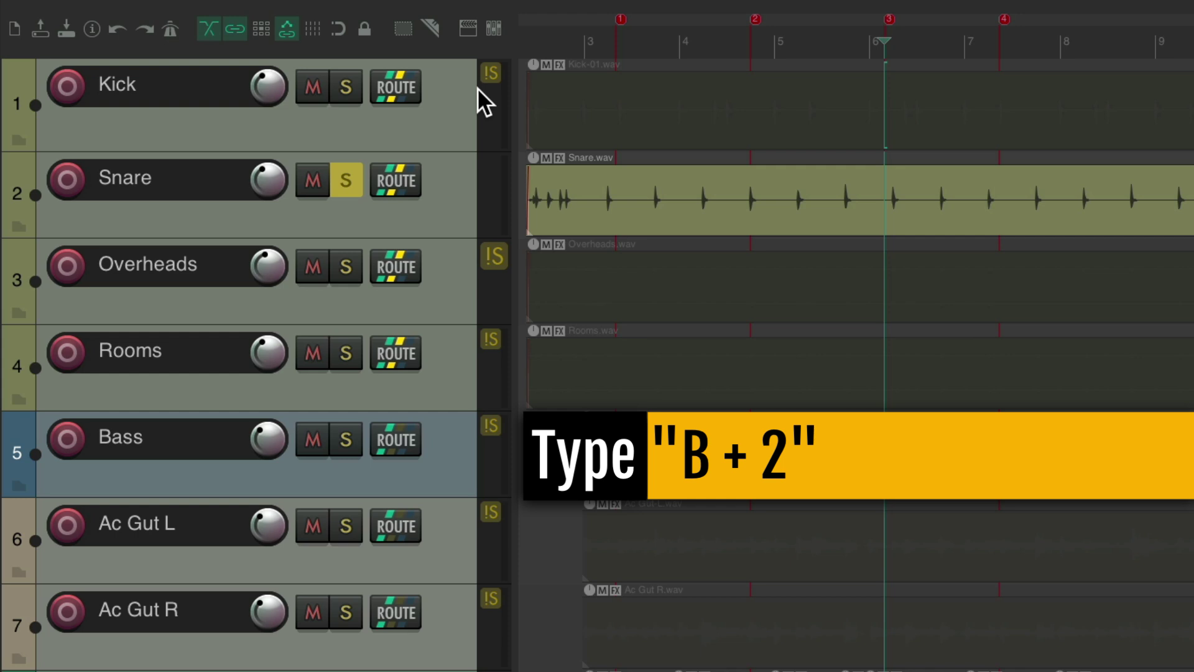
pyautogui.hotkey('b', '3')
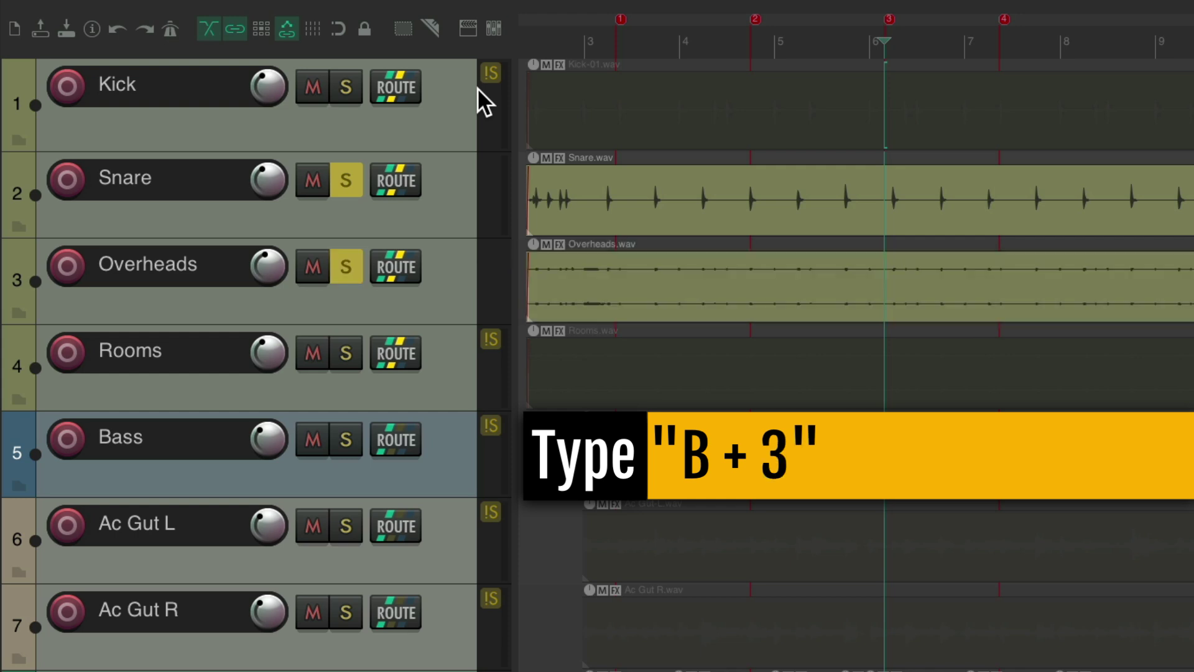
pyautogui.hotkey('b', '4')
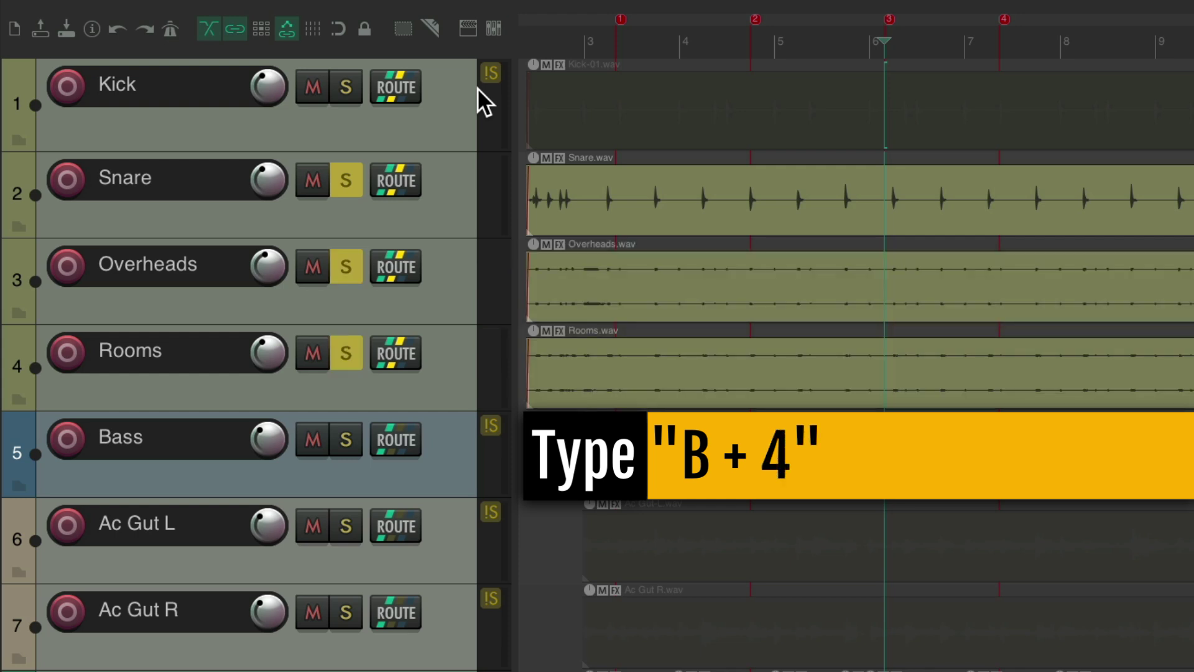
pyautogui.hotkey('b', '4')
pyautogui.hotkey('b', '3')
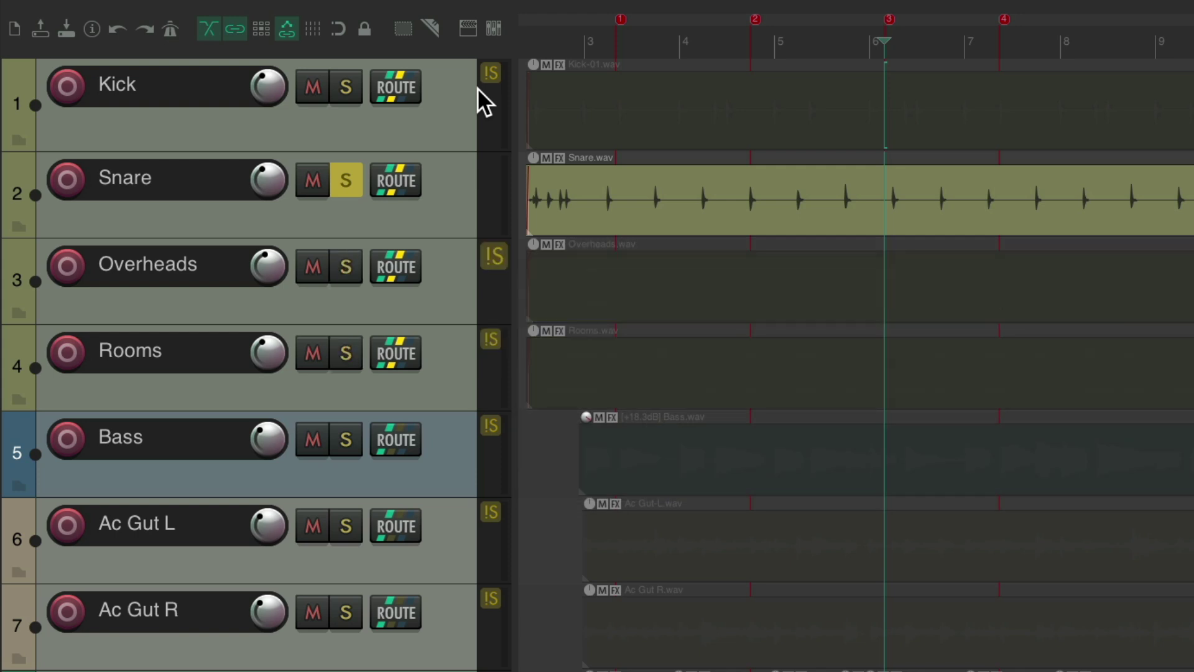
pyautogui.hotkey('b', '2')
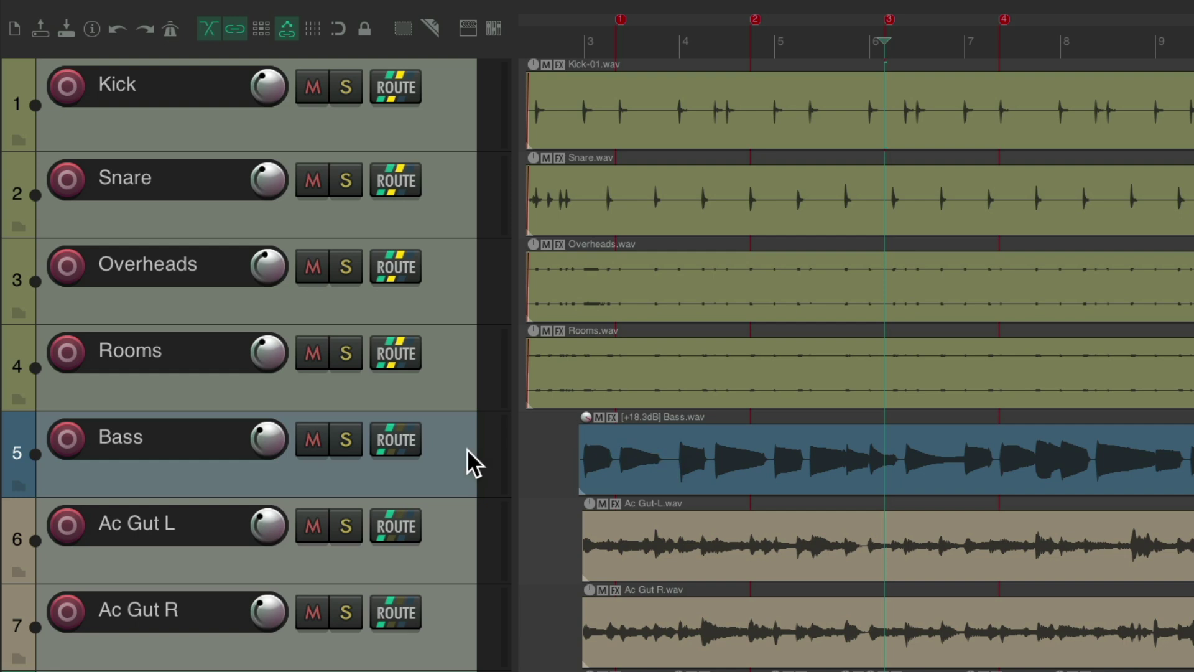
# Step: Solo Bass with B+5, unsolo it with F6, then jump through markers 1 to 4
pyautogui.hotkey('b', '5')
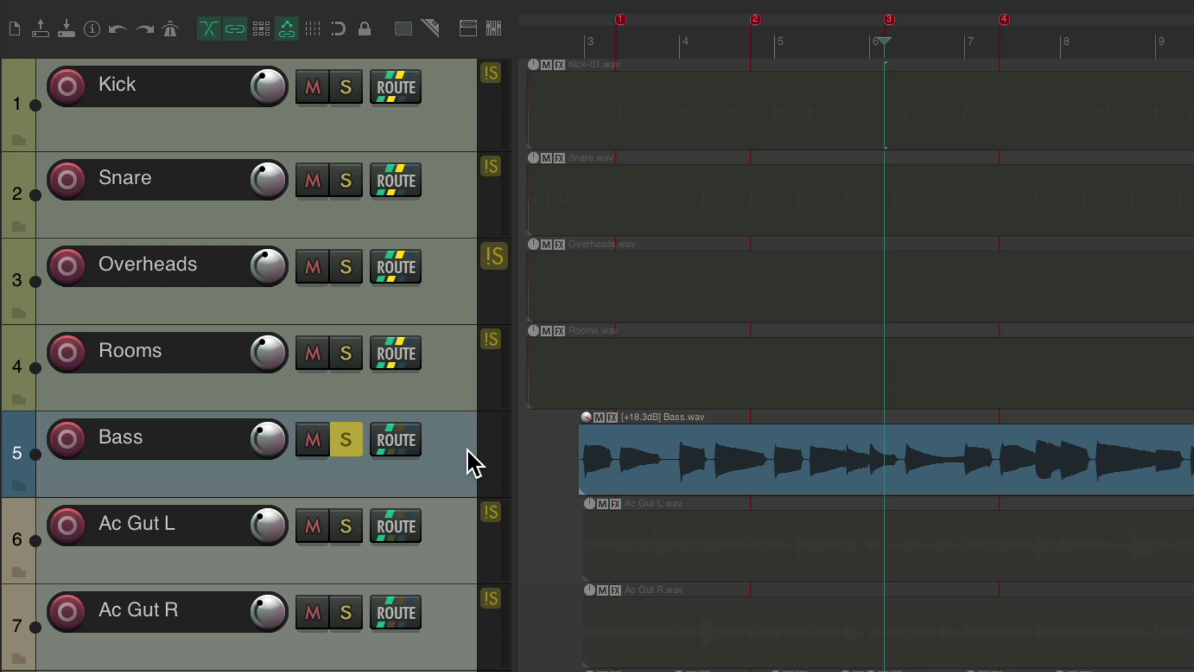
pyautogui.press('F6')
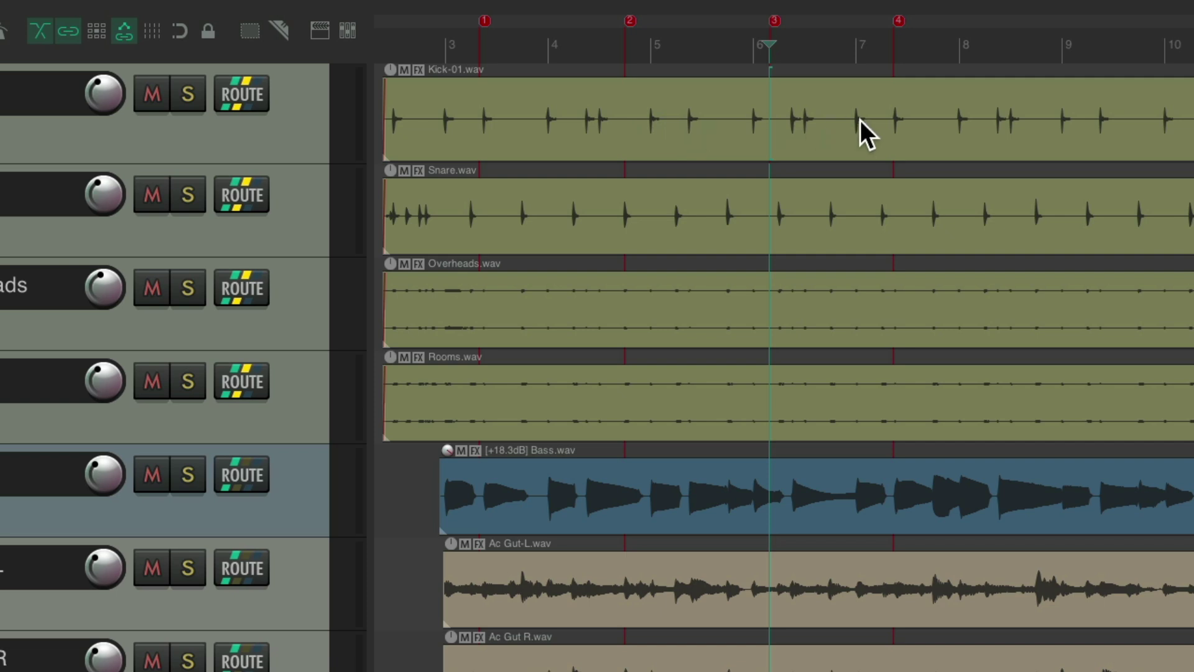
pyautogui.press('1')
pyautogui.press('2')
pyautogui.press('3')
pyautogui.press('4')
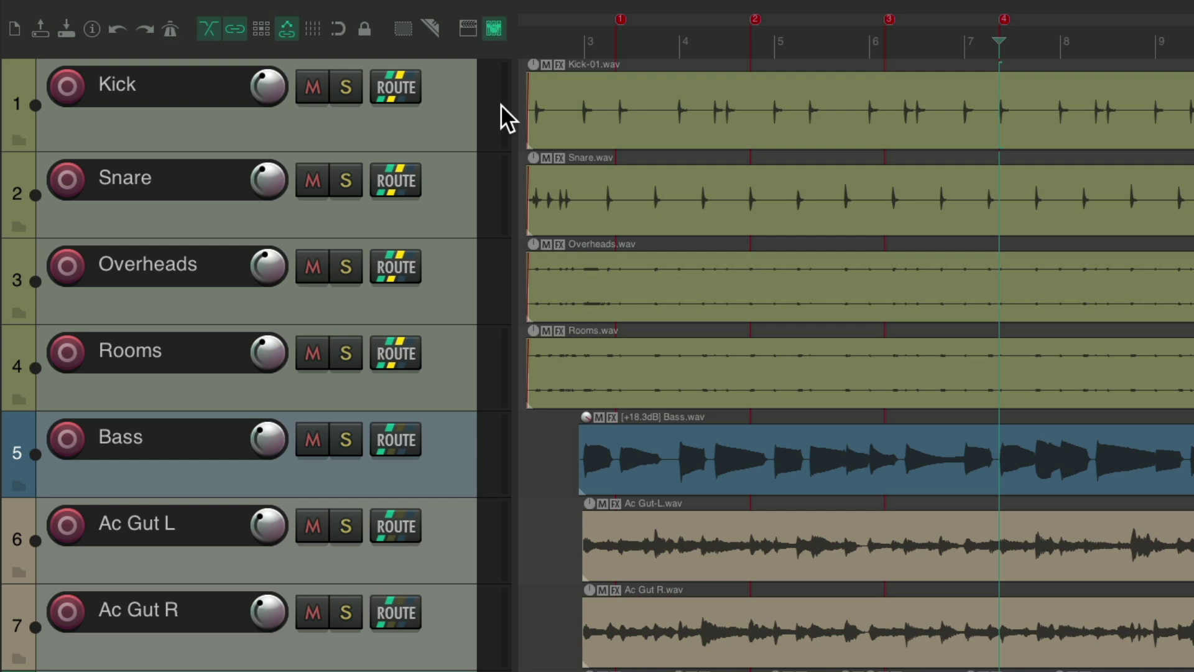
# Step: Solo and unsolo Kick with F5 and Snare with F6, then reopen the Actions list
pyautogui.press('F5')
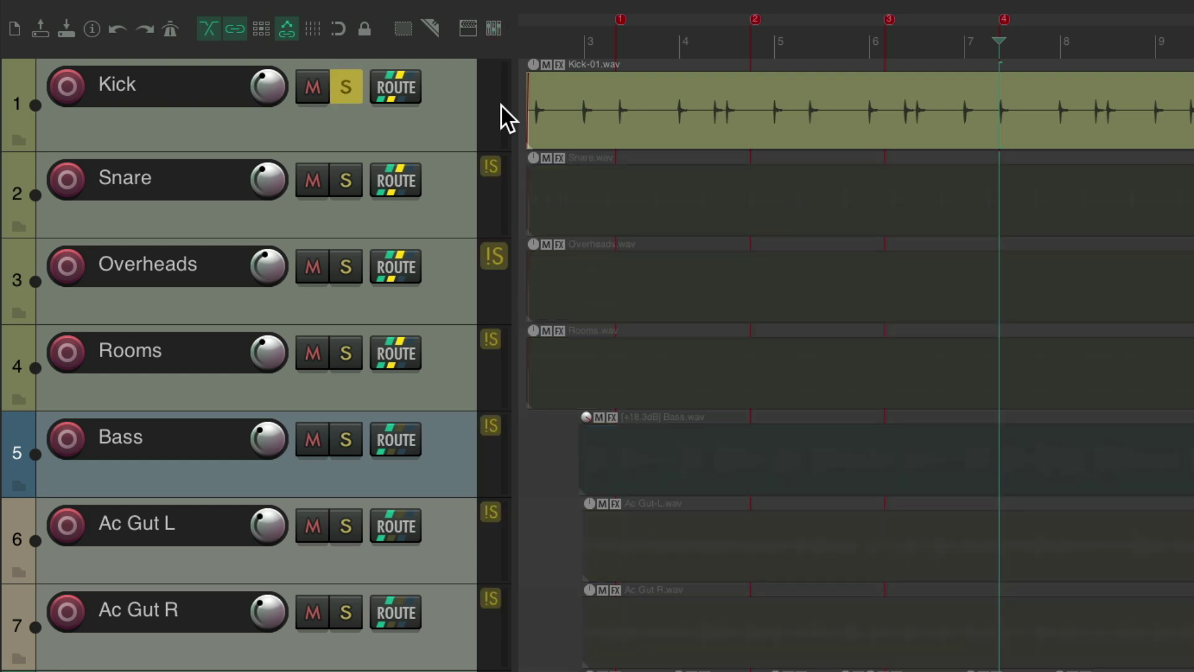
pyautogui.press('F5')
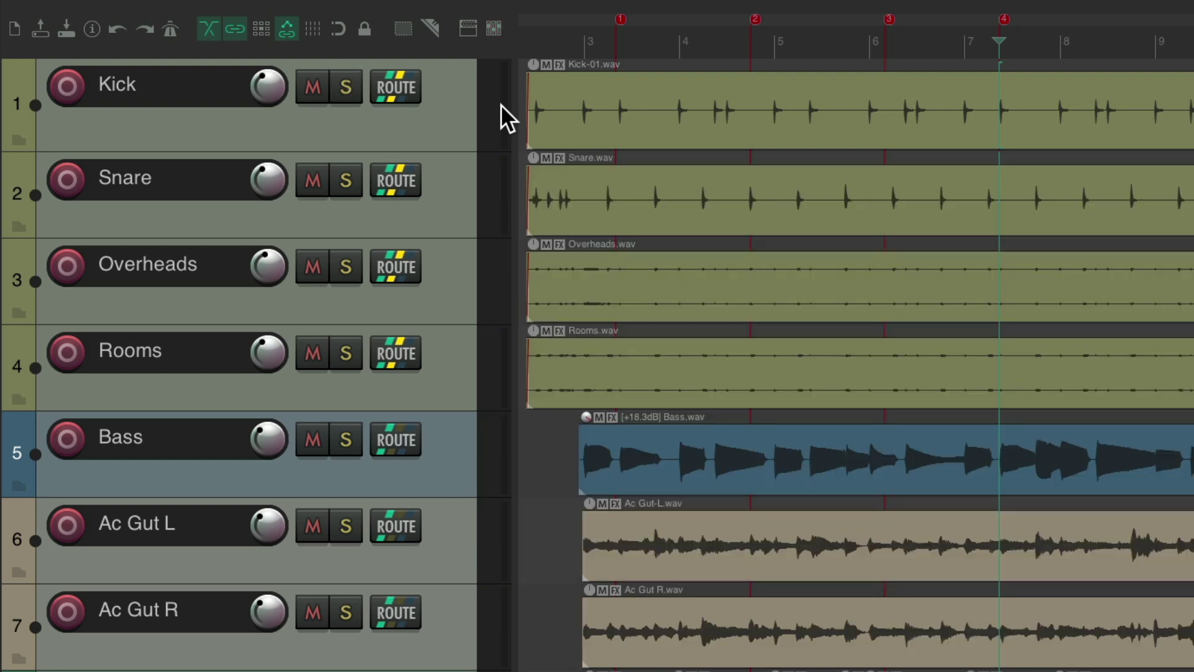
pyautogui.press('F6')
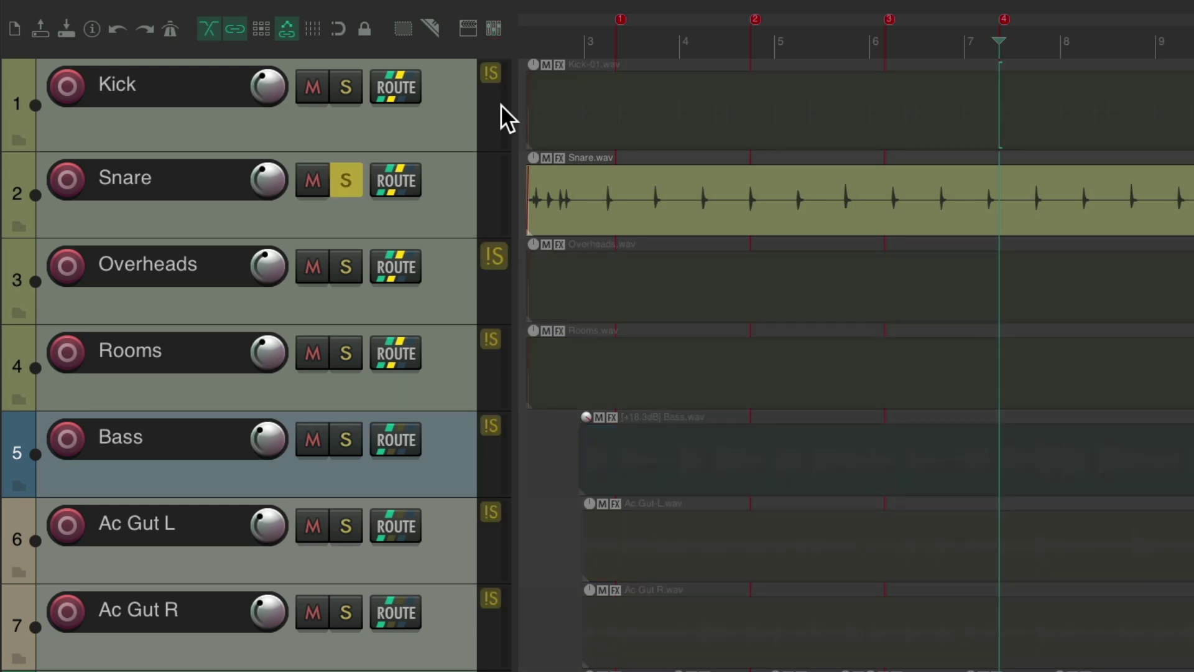
pyautogui.press('F6')
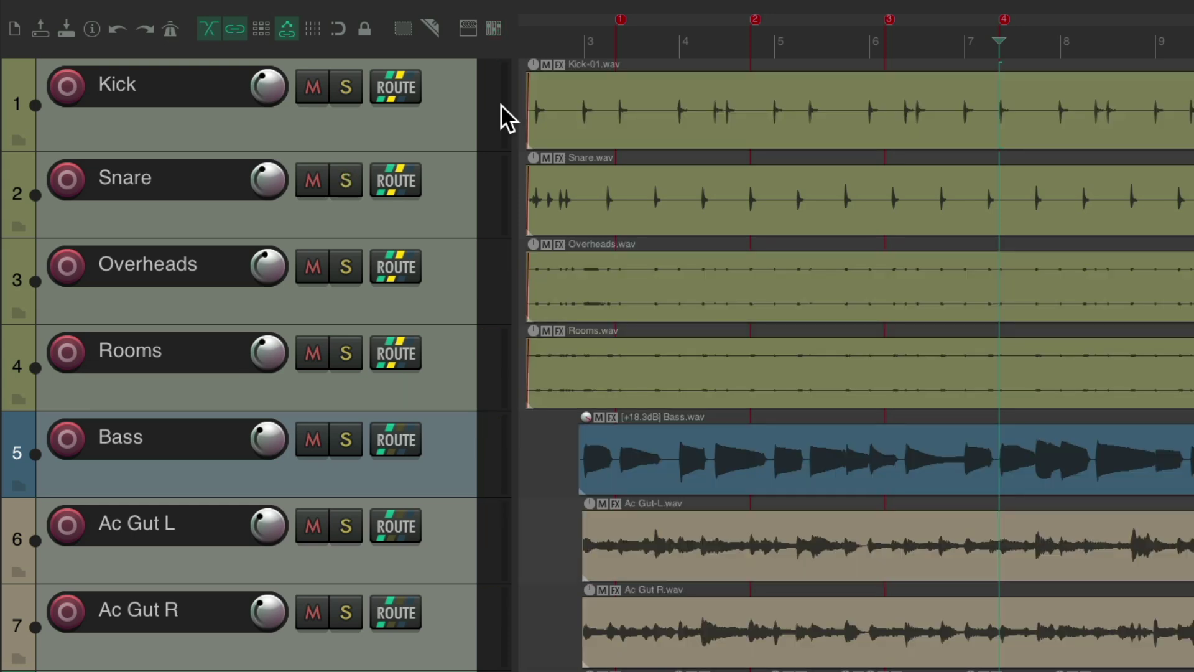
pyautogui.hotkey('shift', '/')
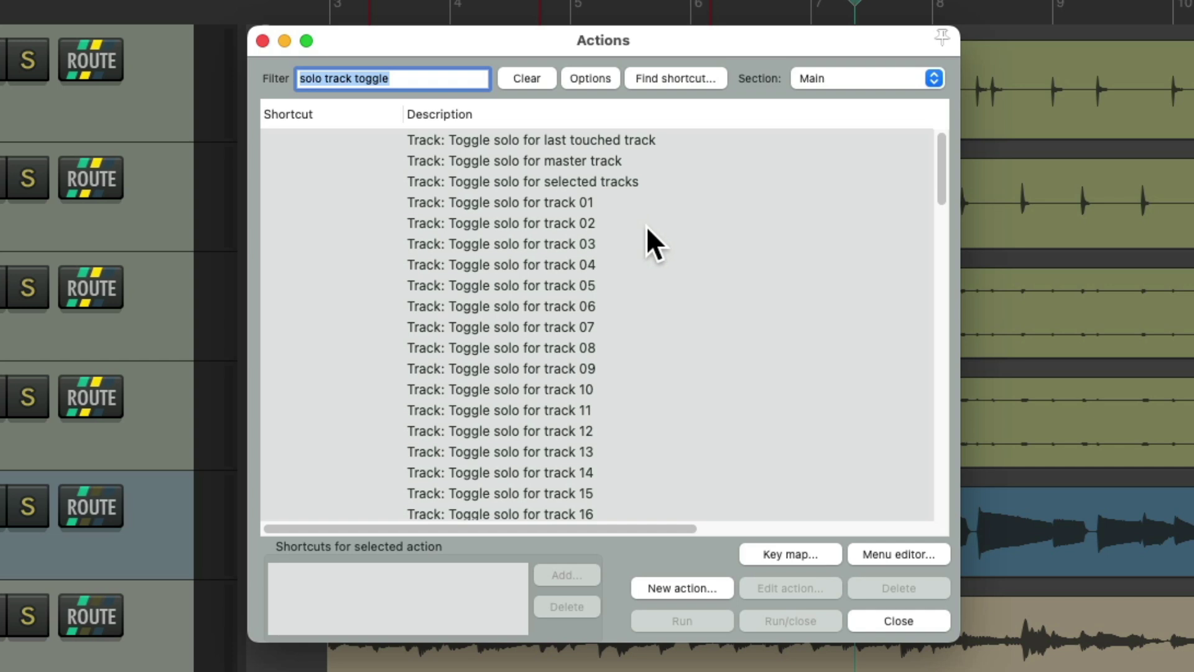
# Step: Switch the Actions list to the Main (alt-3) section and change the filter from 'solo' to 'mute'
pyautogui.click(875, 77)
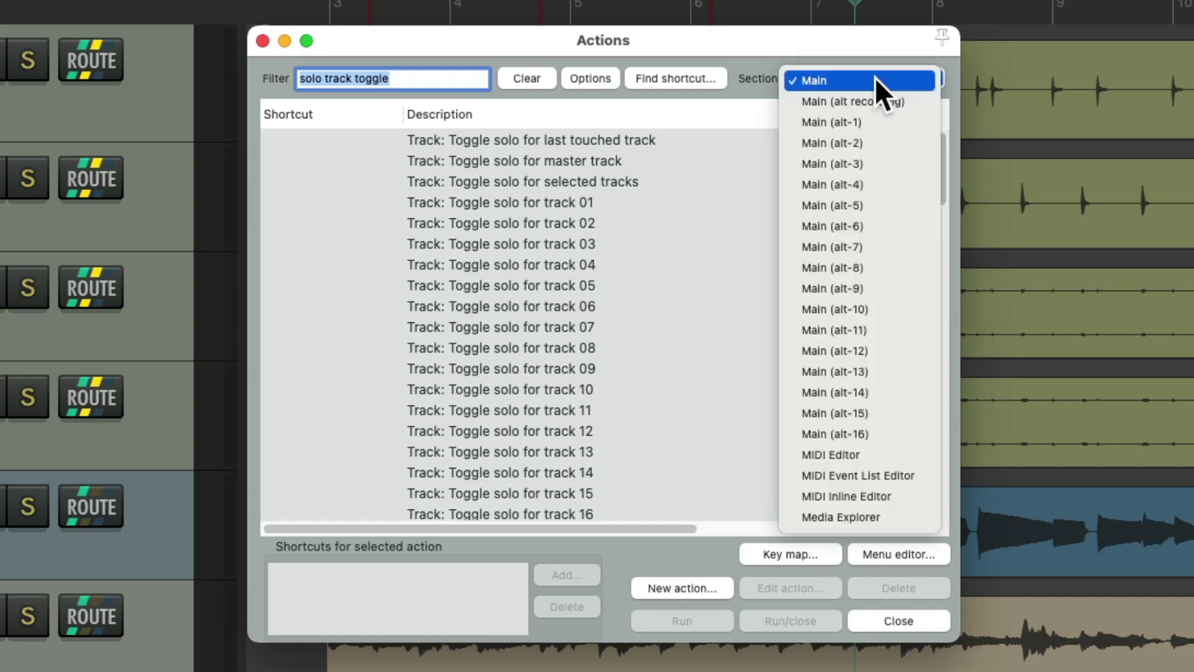
pyautogui.click(894, 163)
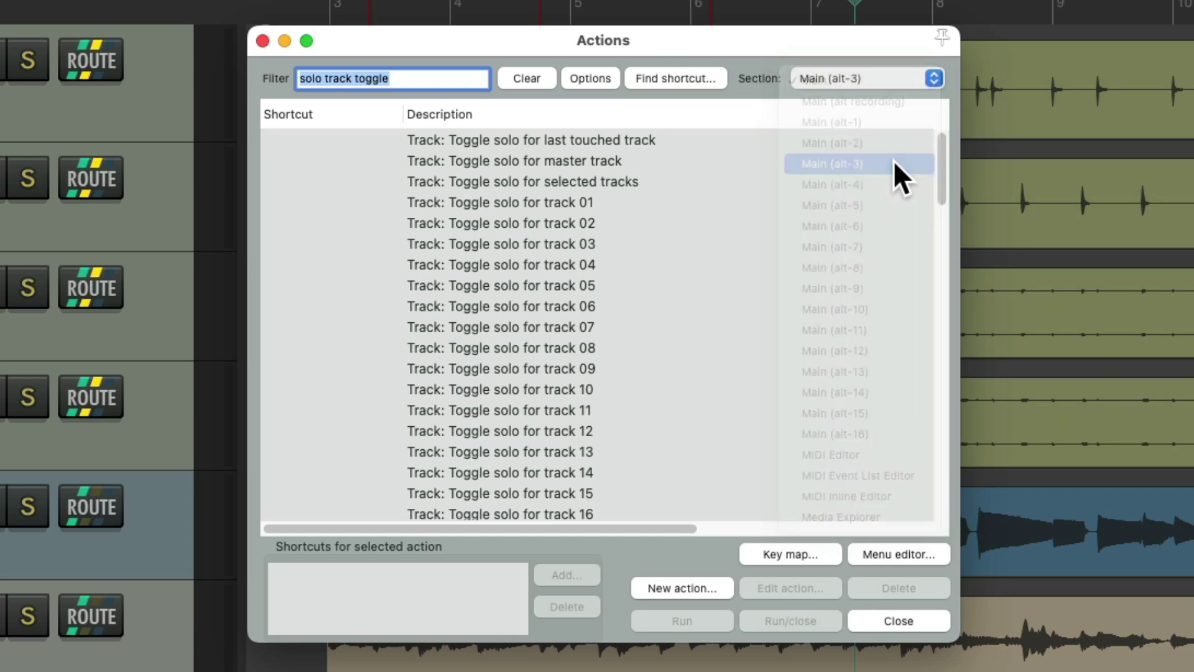
pyautogui.doubleClick(309, 78)
pyautogui.press('BackSpace')
pyautogui.write('mute')
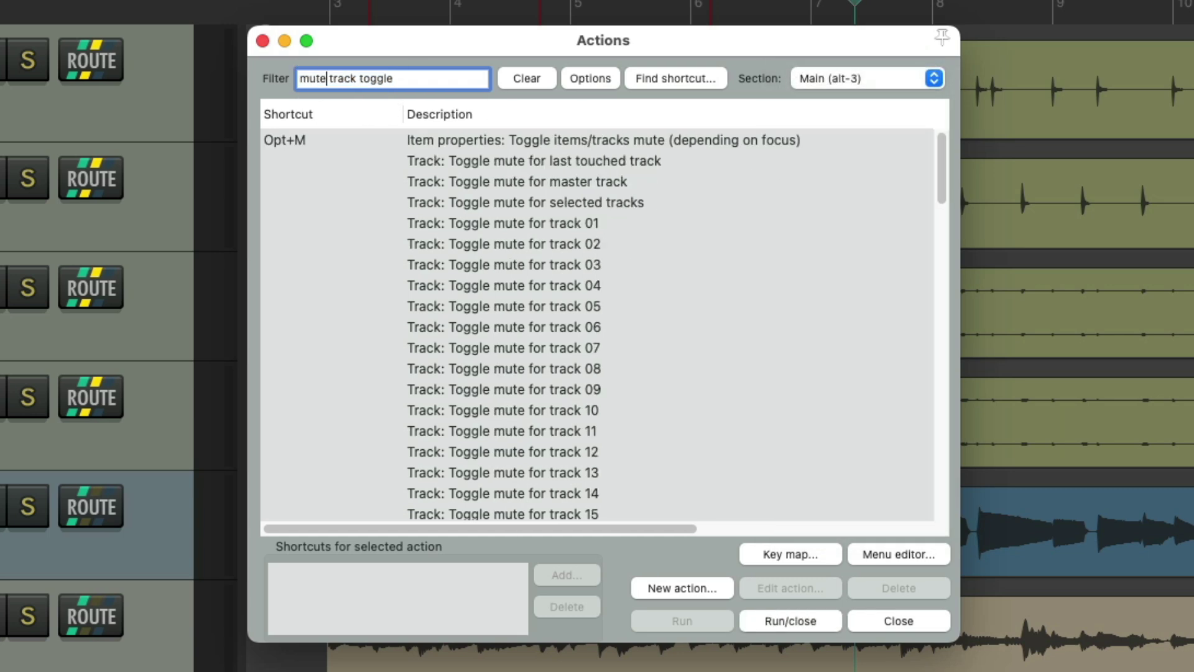
# Step: Give Toggle mute for track 01 and the next two tracks their number-key shortcuts
pyautogui.click(638, 221)
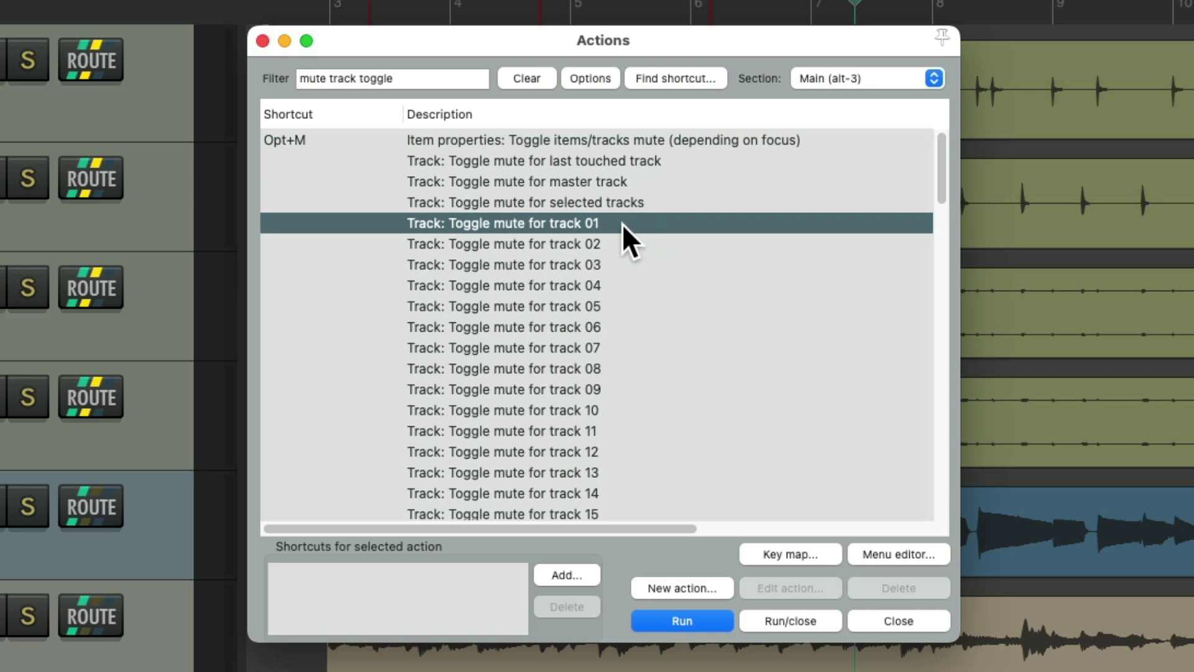
pyautogui.click(563, 574)
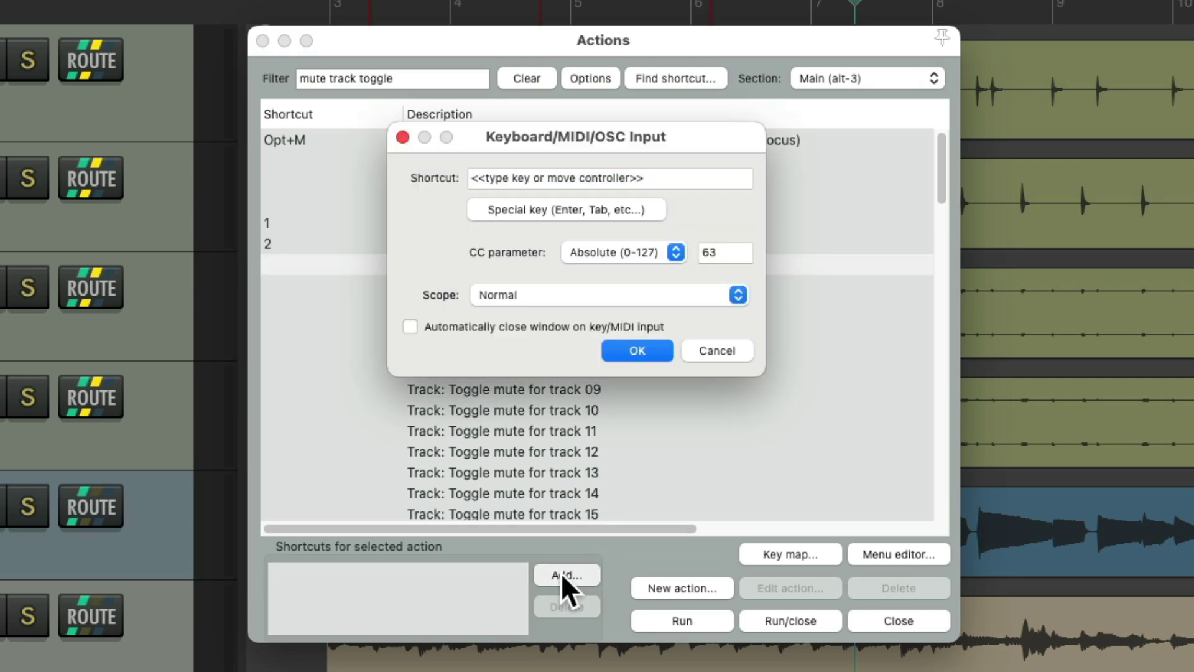
pyautogui.press('3')
pyautogui.press('Return')
pyautogui.press('Down')
pyautogui.click(563, 573)
pyautogui.press('4')
pyautogui.press('Return')
pyautogui.press('Down')
pyautogui.click(563, 573)
pyautogui.press('5')
pyautogui.press('Return')
pyautogui.press('Down')
# Step: Assign number-key mute shortcuts to the remaining tracks, ending with 9 for track 09
pyautogui.click(563, 573)
pyautogui.press('6')
pyautogui.press('Return')
pyautogui.press('Down')
pyautogui.click(563, 573)
pyautogui.press('7')
pyautogui.press('Return')
pyautogui.press('Down')
pyautogui.click(564, 574)
pyautogui.press('8')
pyautogui.press('Return')
pyautogui.press('Down')
pyautogui.click(563, 573)
pyautogui.press('9')
pyautogui.press('Return')
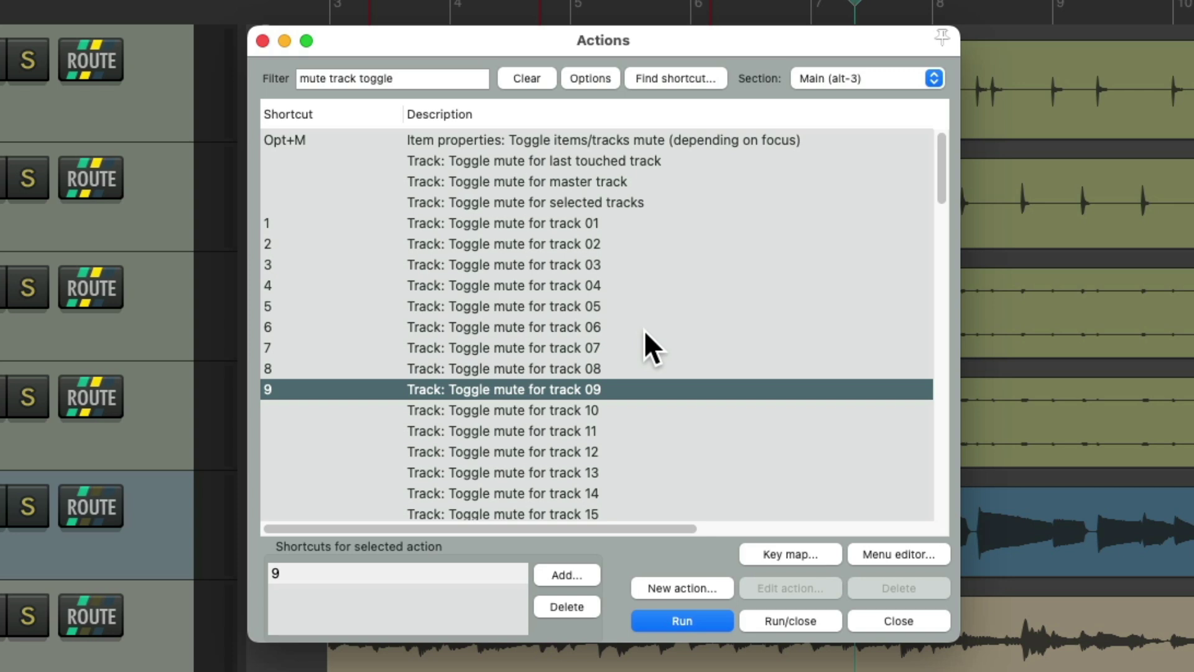
# Step: Return the Actions list to the Main section and filter it for 'main sect'
pyautogui.click(851, 79)
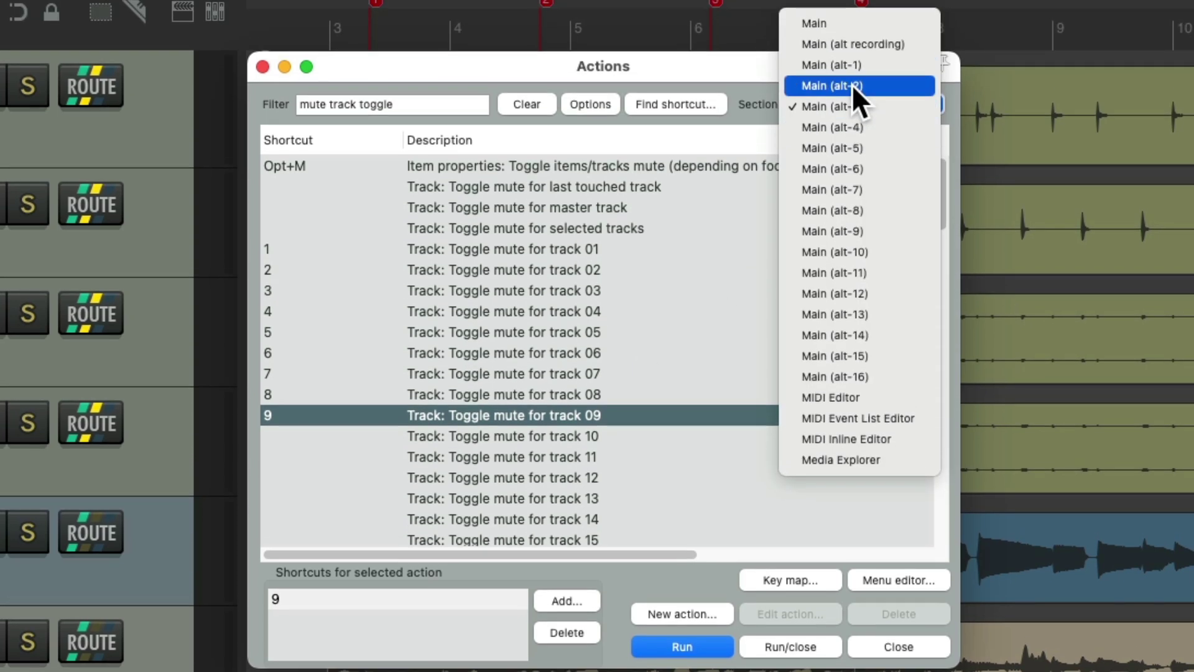
pyautogui.click(861, 22)
pyautogui.tripleClick(435, 79)
pyautogui.write('main sect')
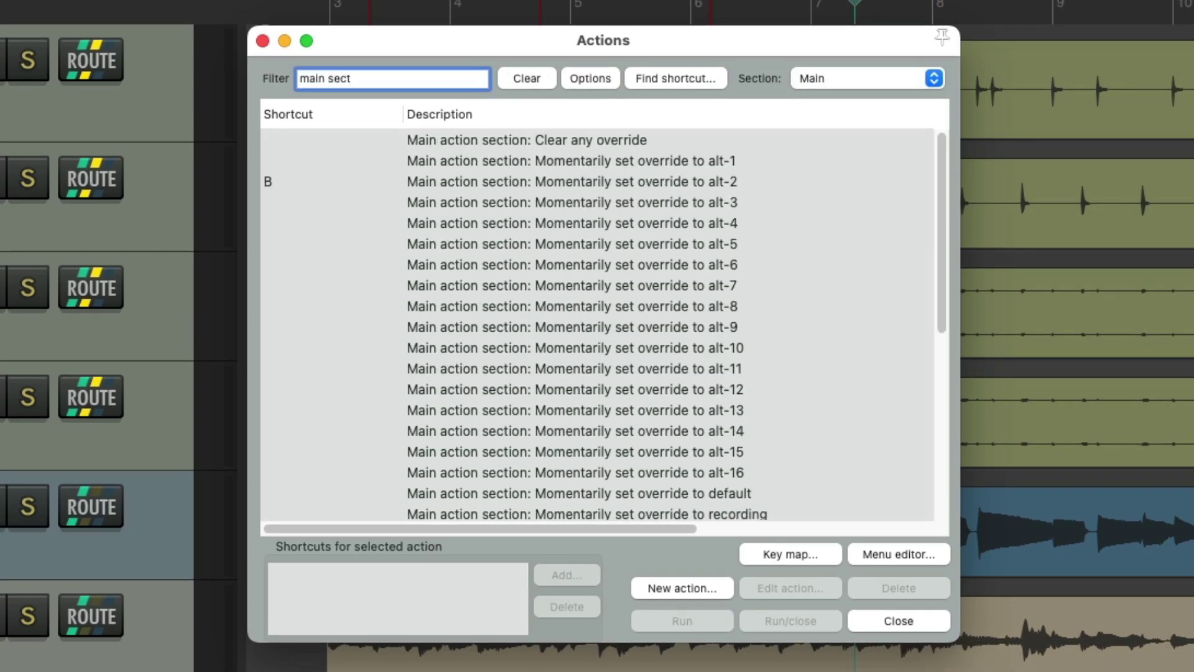
# Step: Assign C as the shortcut for 'Momentarily set override to alt-3'
pyautogui.click(485, 203)
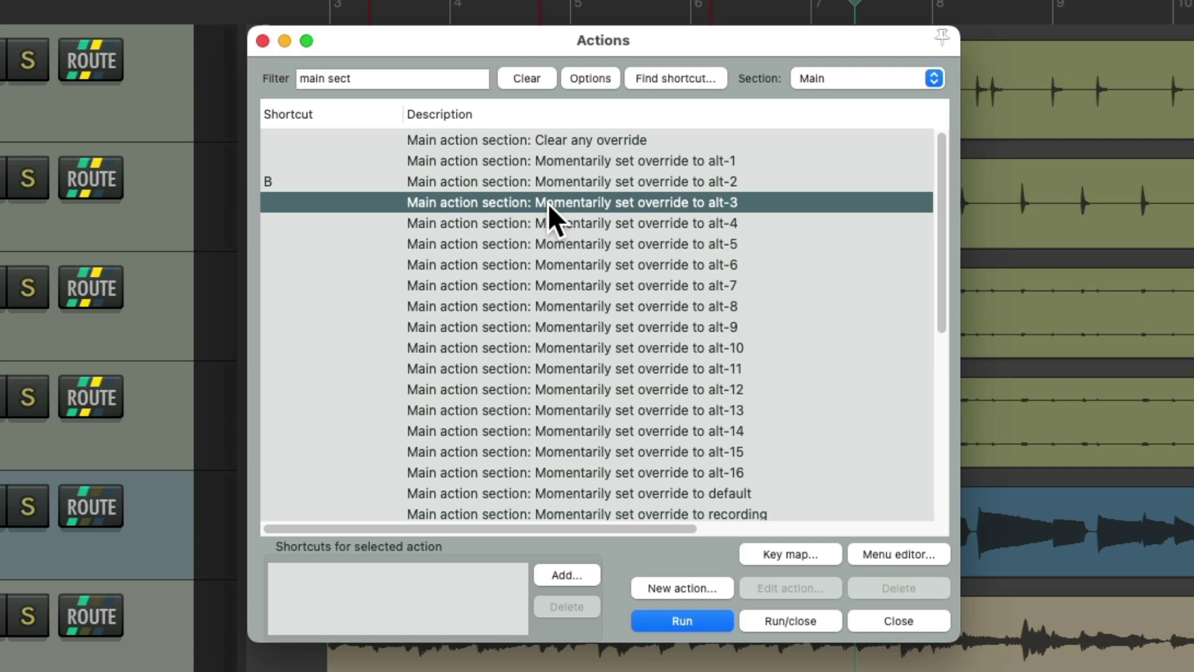
pyautogui.click(576, 574)
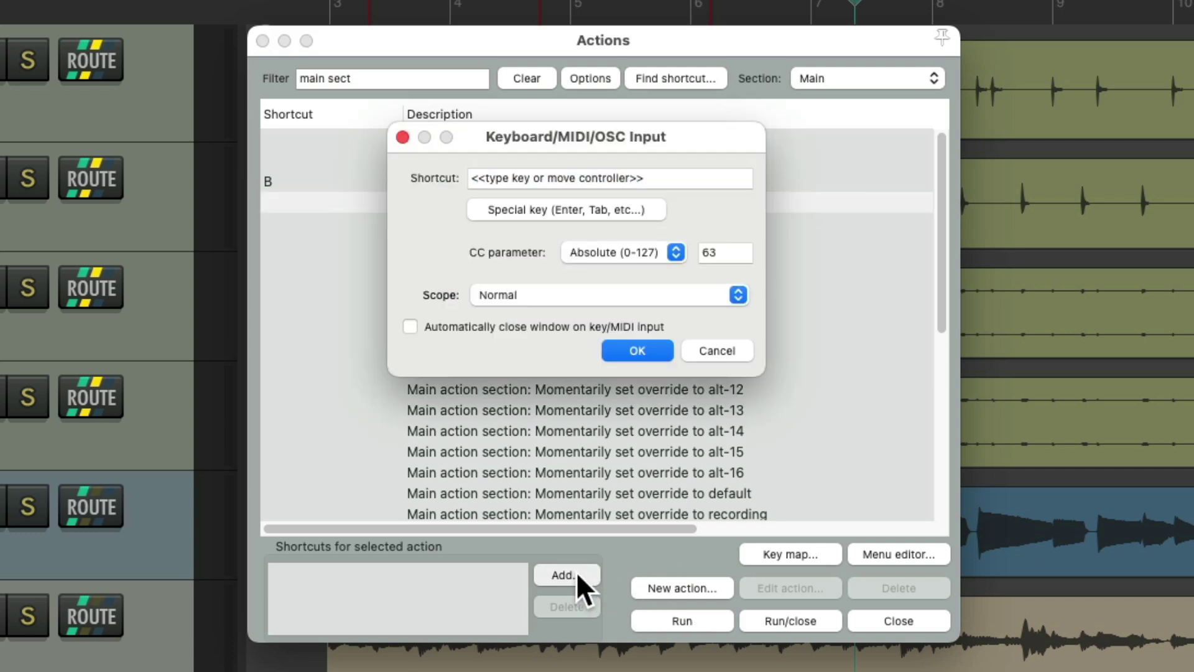
pyautogui.press('c')
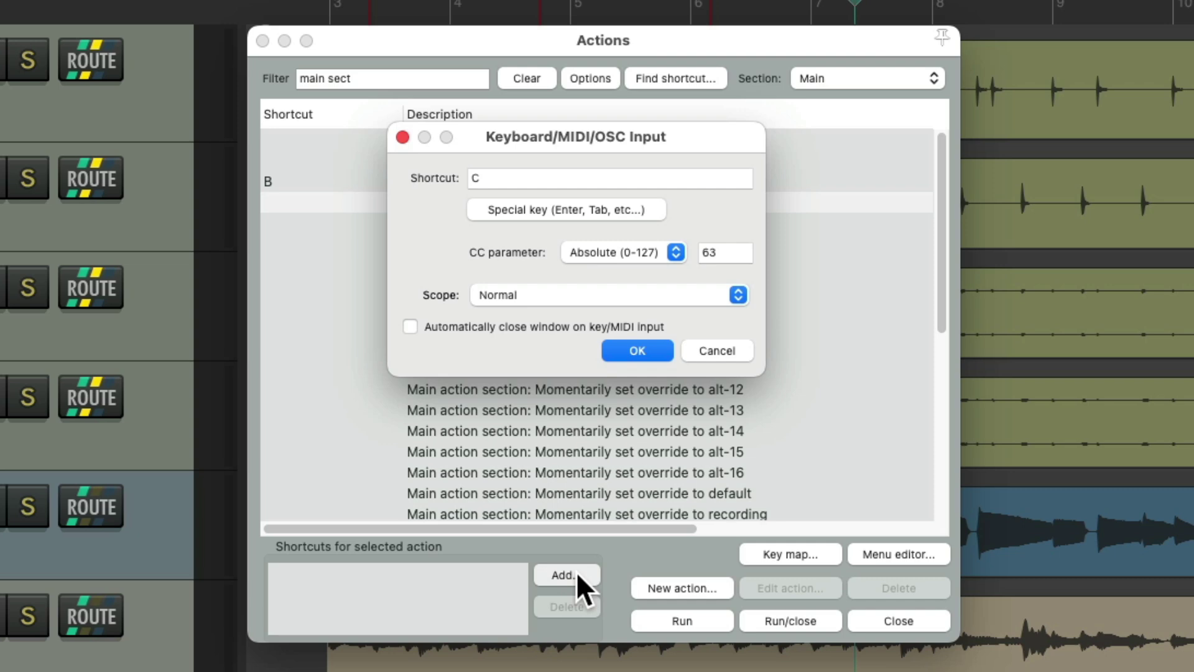
pyautogui.press('Return')
# Step: Close the Actions list, jump between markers 1 and 2, solo the drum tracks, then undo
pyautogui.click(262, 41)
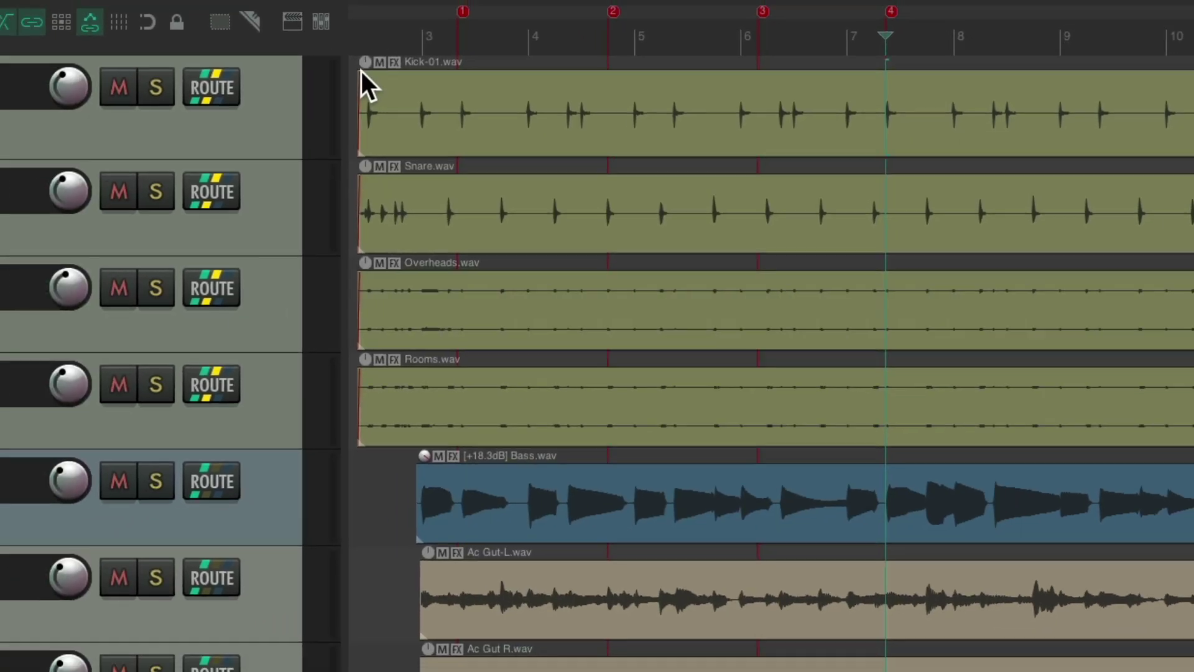
pyautogui.press('1')
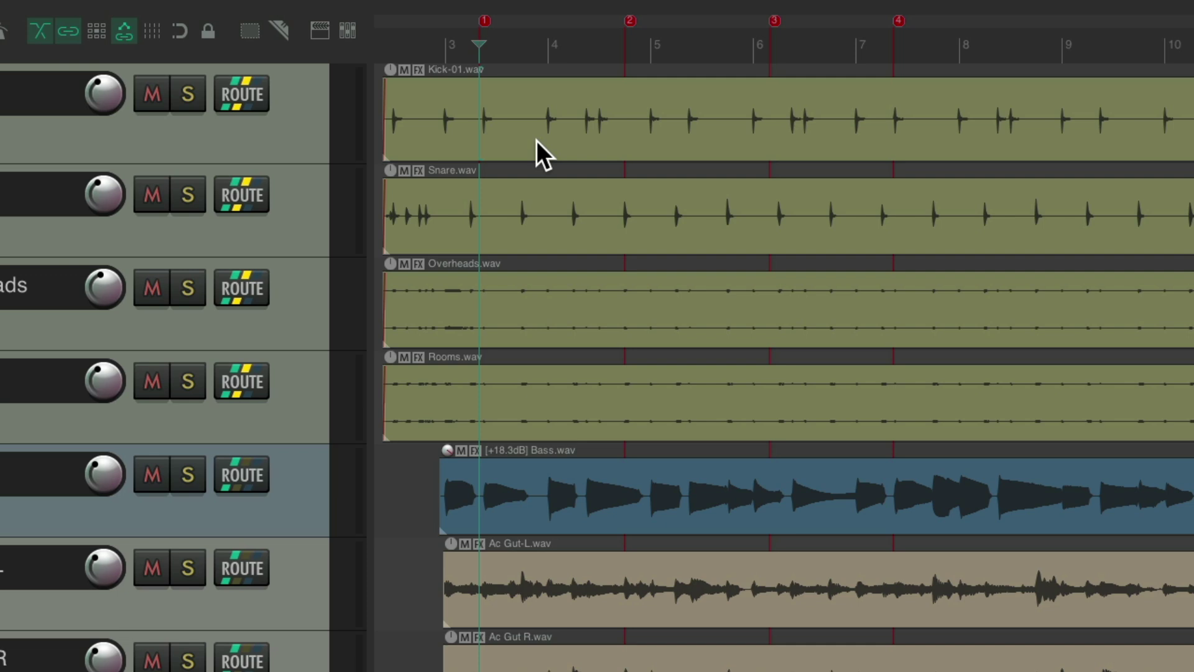
pyautogui.press('2')
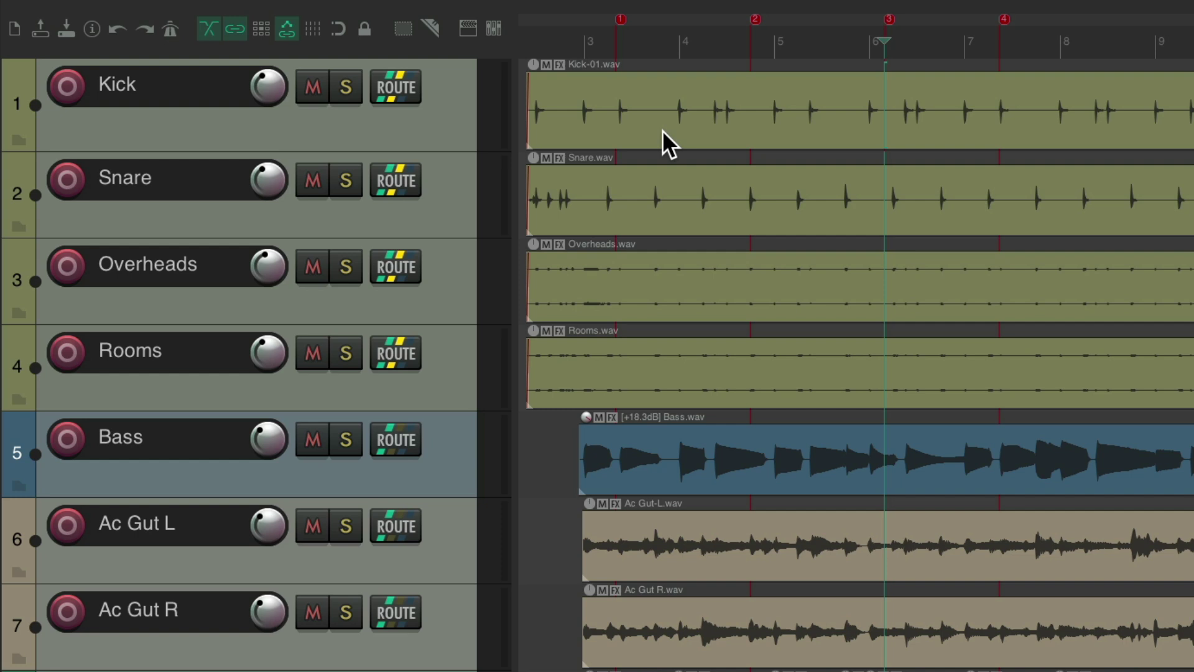
pyautogui.press('s')
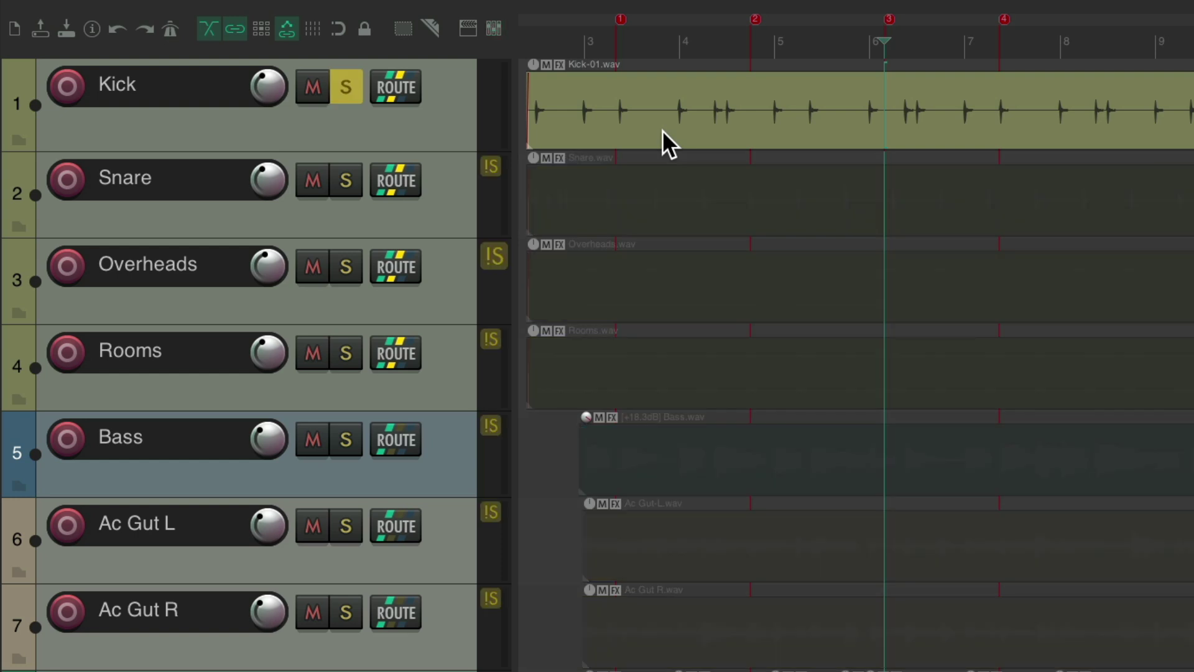
pyautogui.press('s')
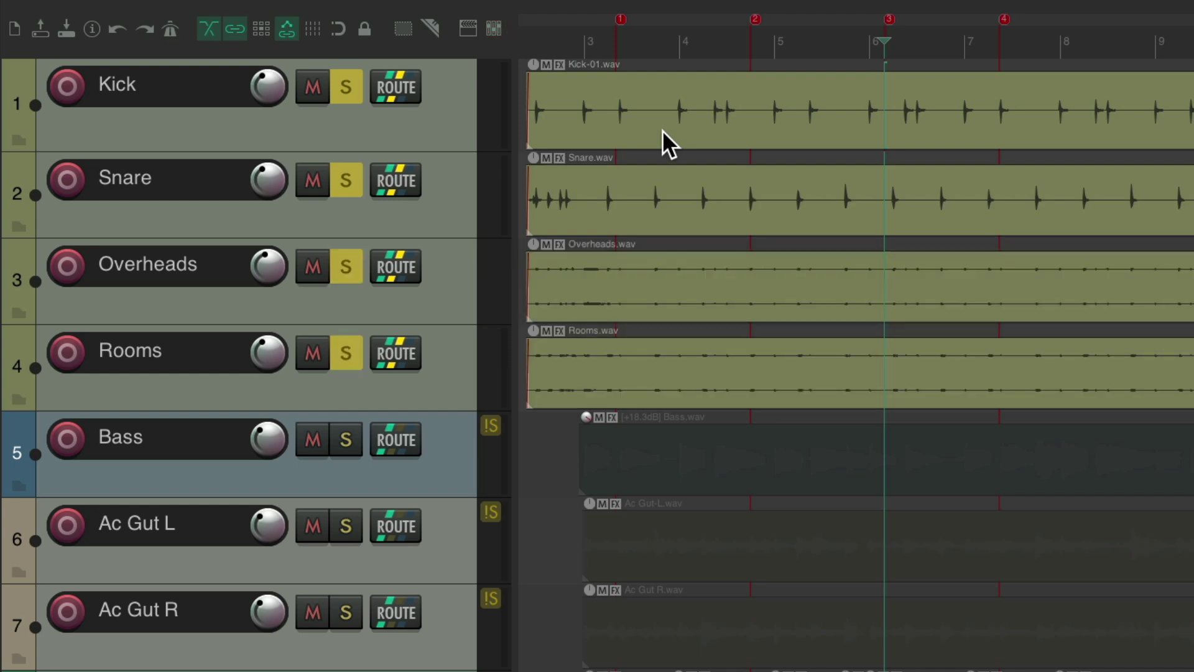
pyautogui.hotkey('ctrl', 'z')
pyautogui.hotkey('ctrl', 'z')
pyautogui.hotkey('ctrl', 'z')
pyautogui.hotkey('ctrl', 'z')
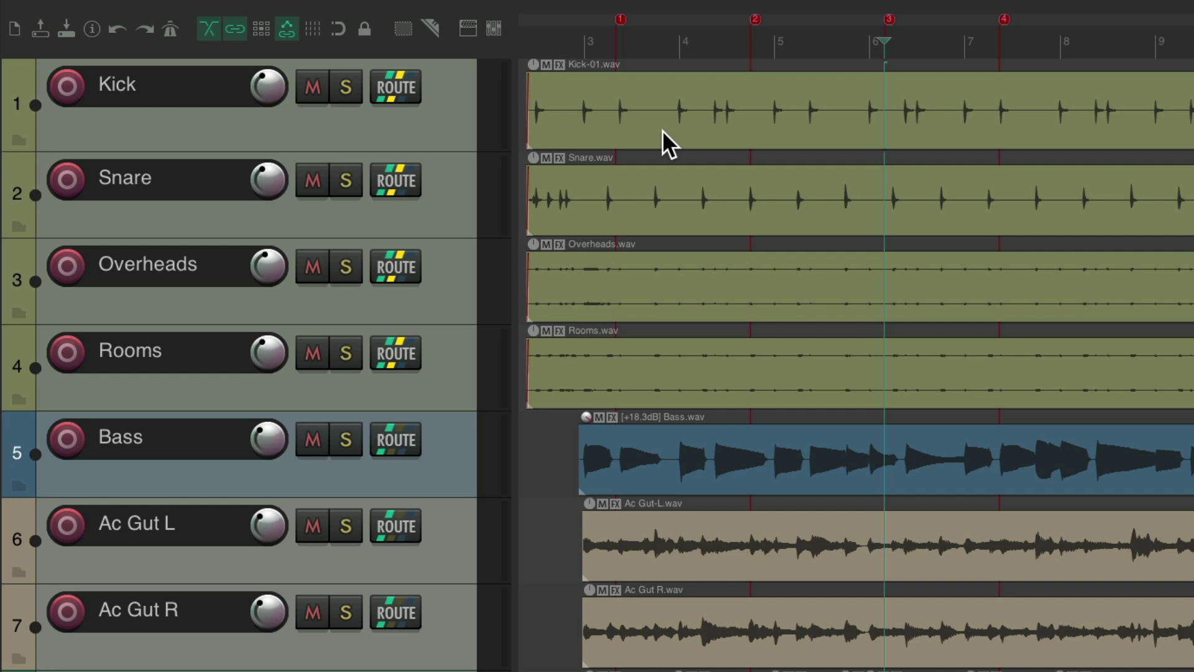
# Step: Mute Kick, Snare, Overheads and Rooms one by one, then undo the mutes
pyautogui.press('m')
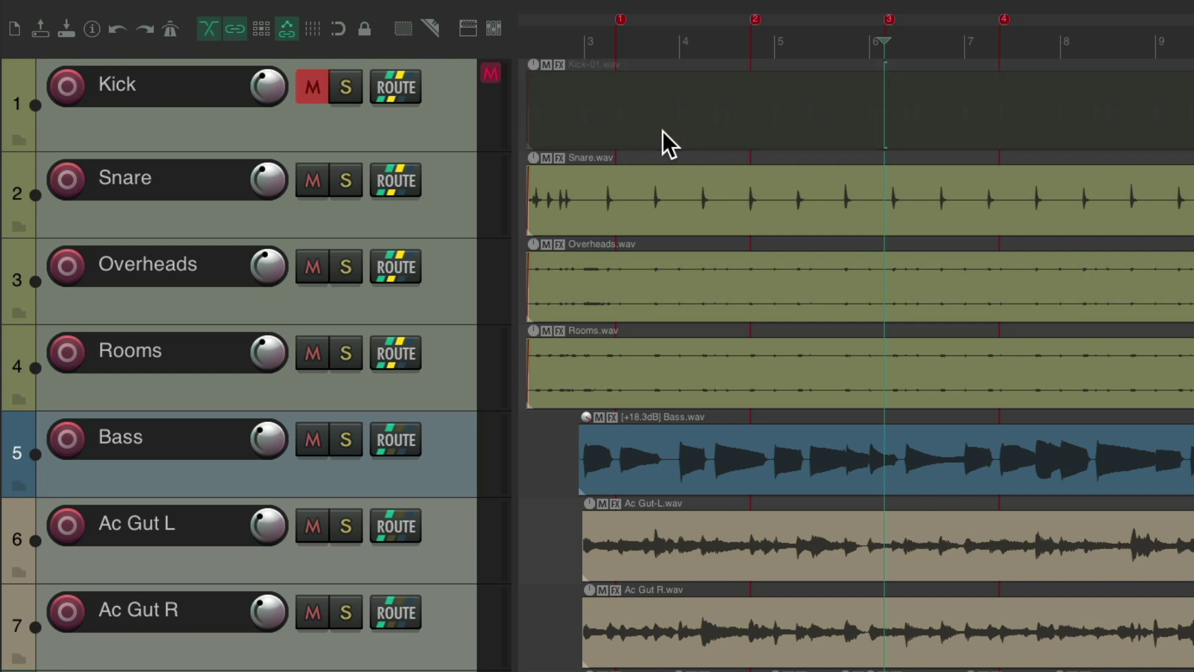
pyautogui.press('m')
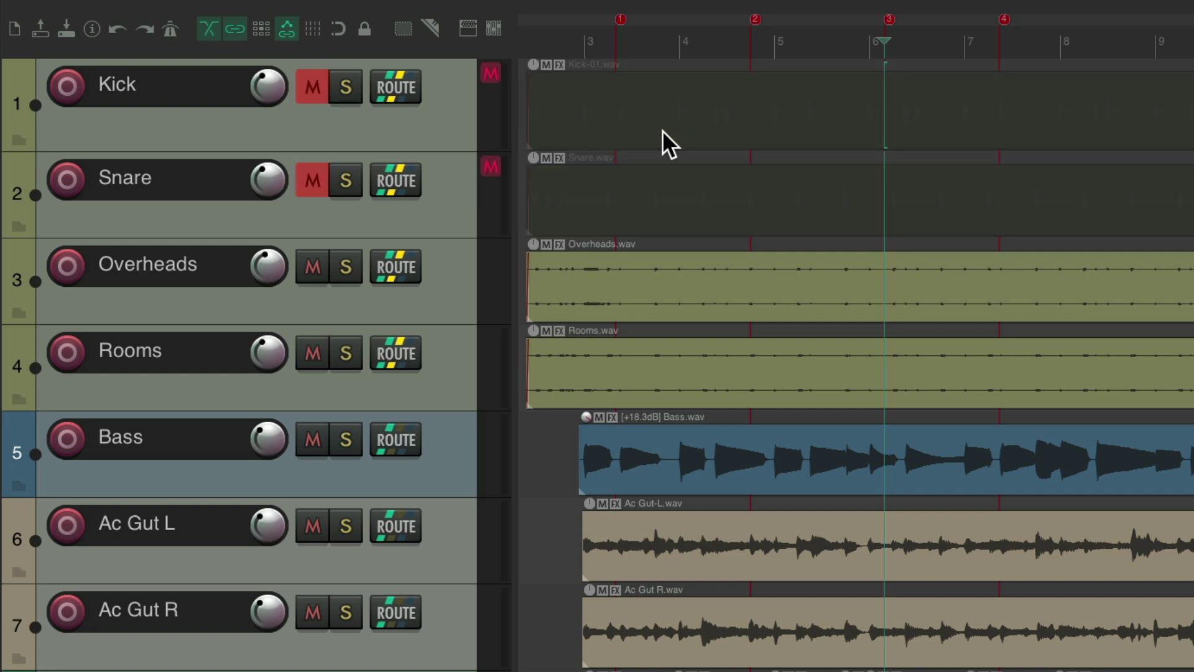
pyautogui.press('m')
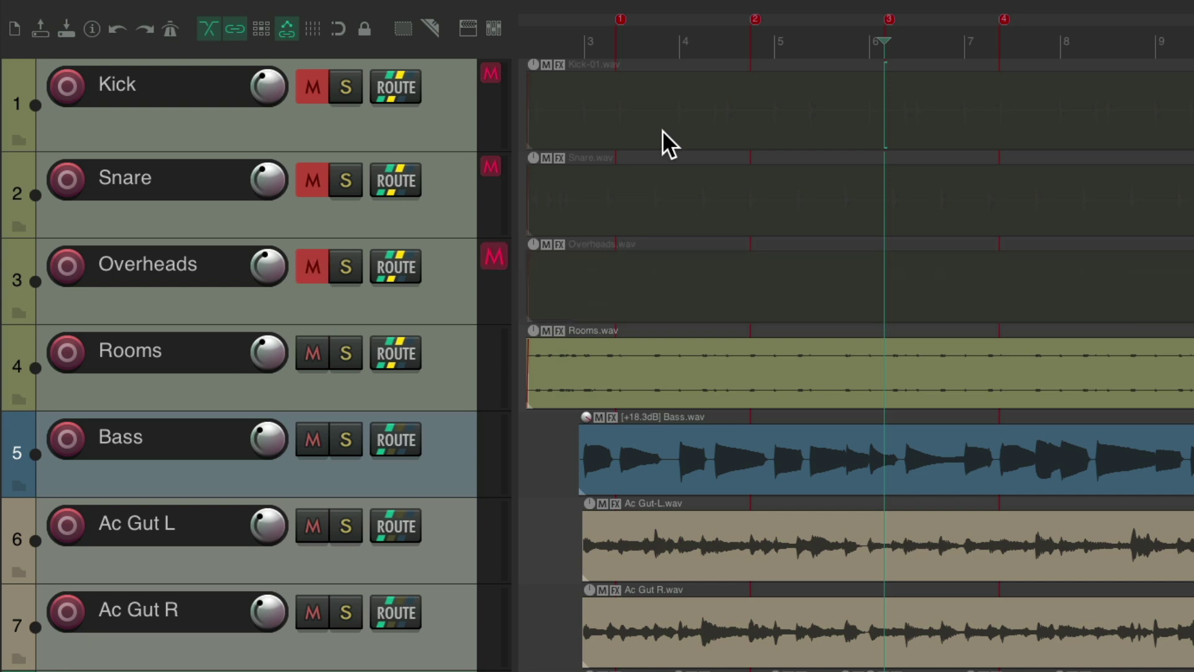
pyautogui.press('m')
pyautogui.press('m')
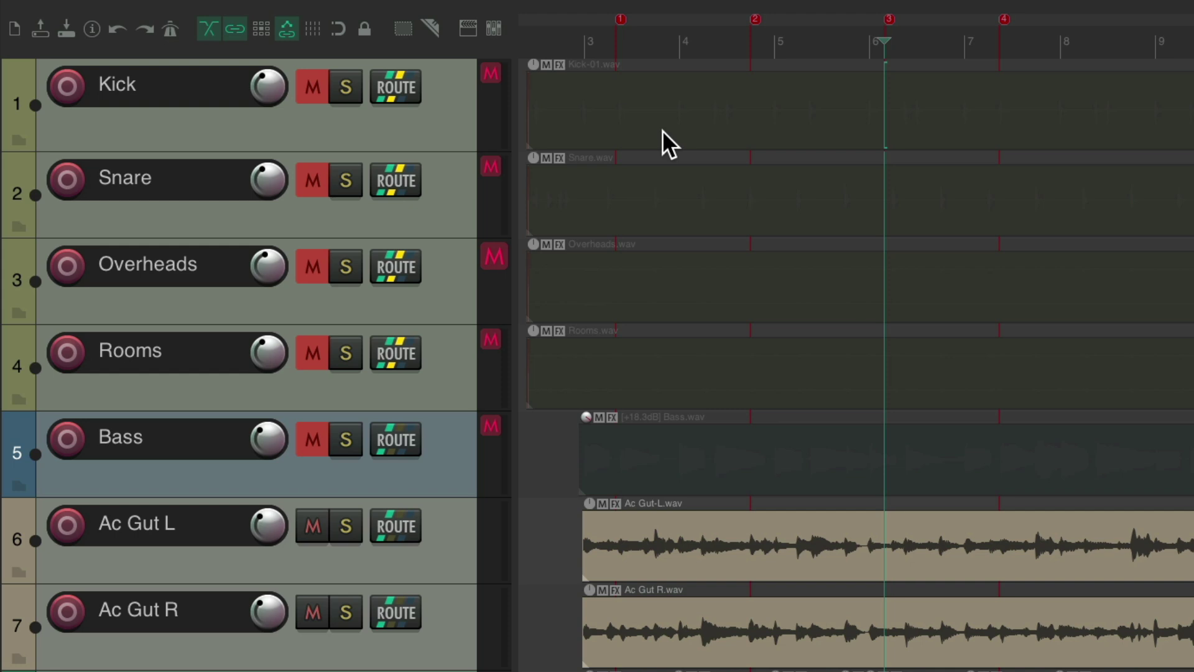
pyautogui.hotkey('ctrl', 'z')
pyautogui.hotkey('ctrl', 'z')
pyautogui.hotkey('ctrl', 'z')
pyautogui.hotkey('ctrl', 'z')
pyautogui.hotkey('ctrl', 'z')
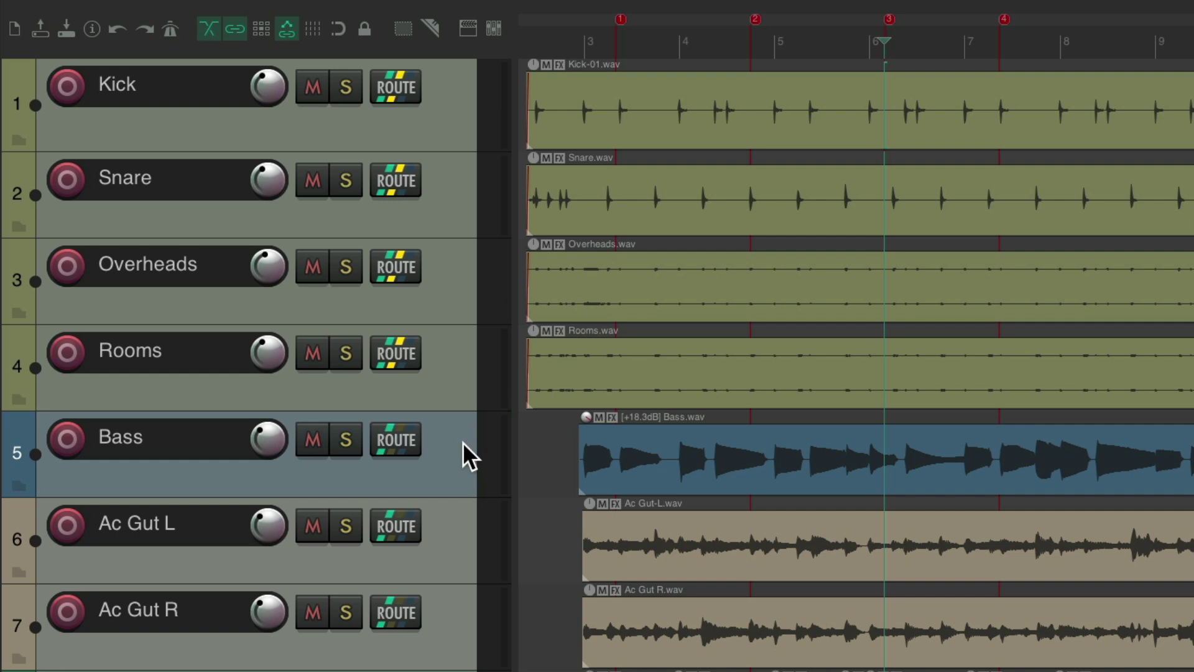
# Step: Solo and unsolo the Bass track, then mute and unmute Kick and Snare
pyautogui.press('F6')
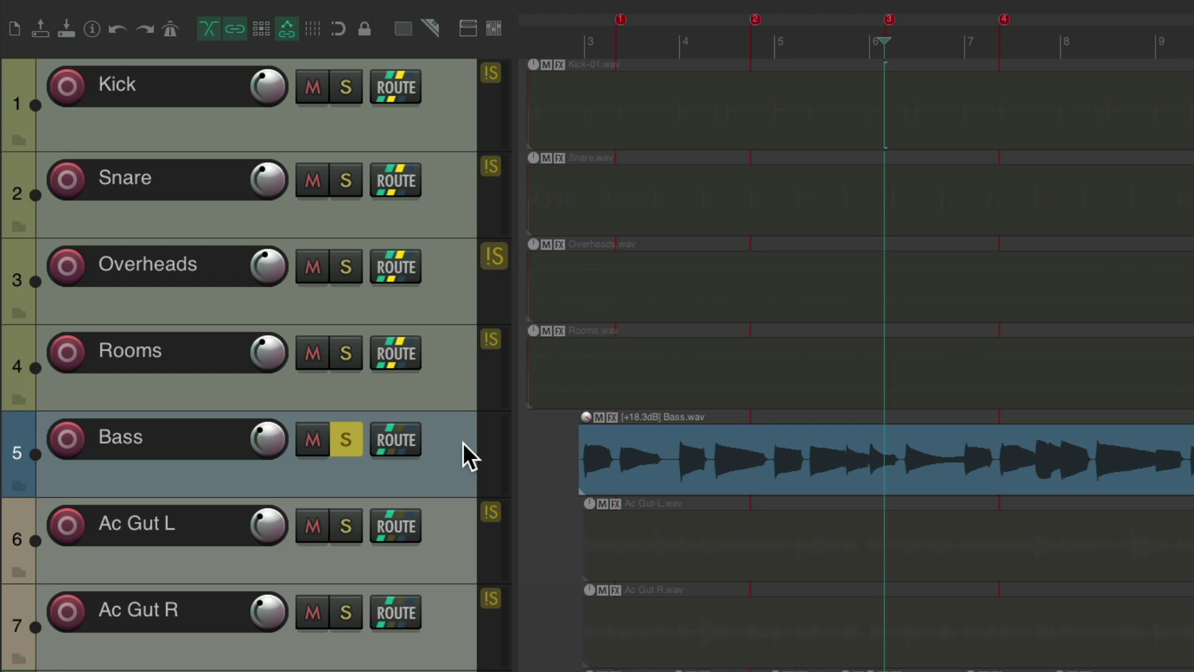
pyautogui.press('F6')
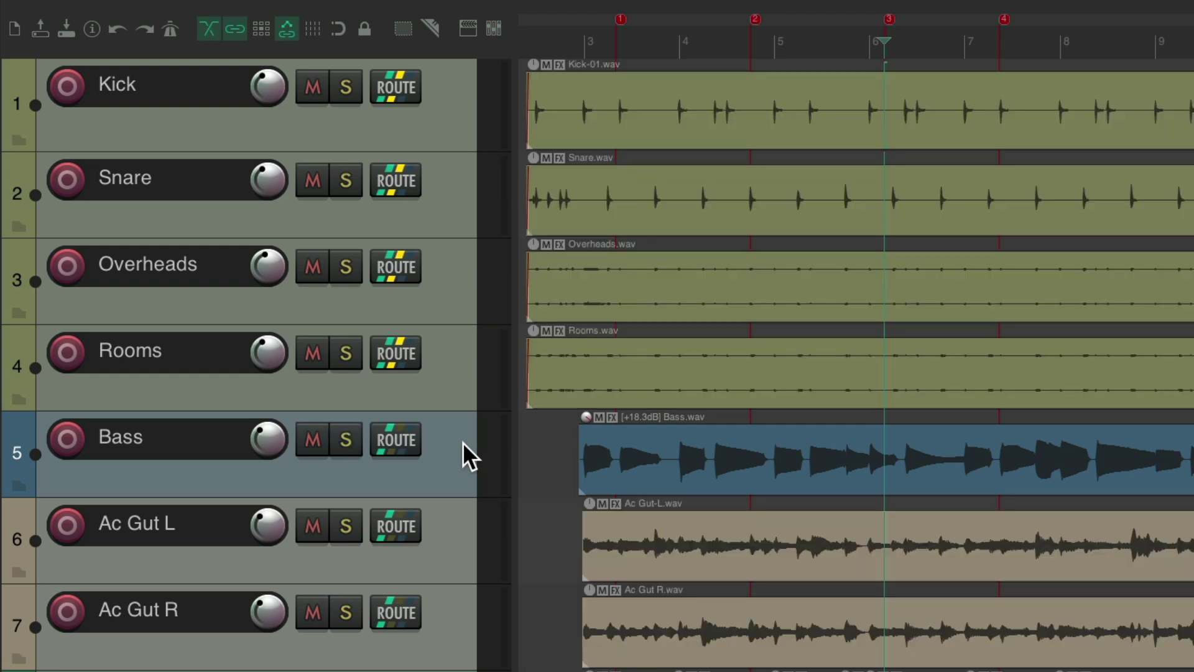
pyautogui.press('F5')
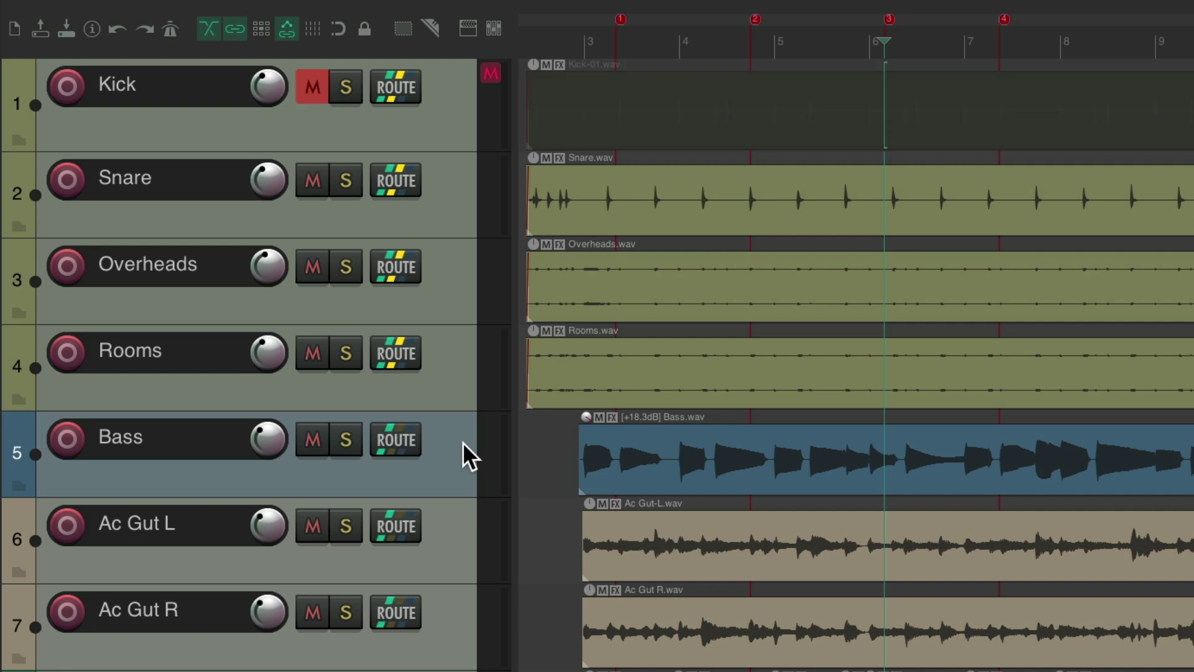
pyautogui.press('F5')
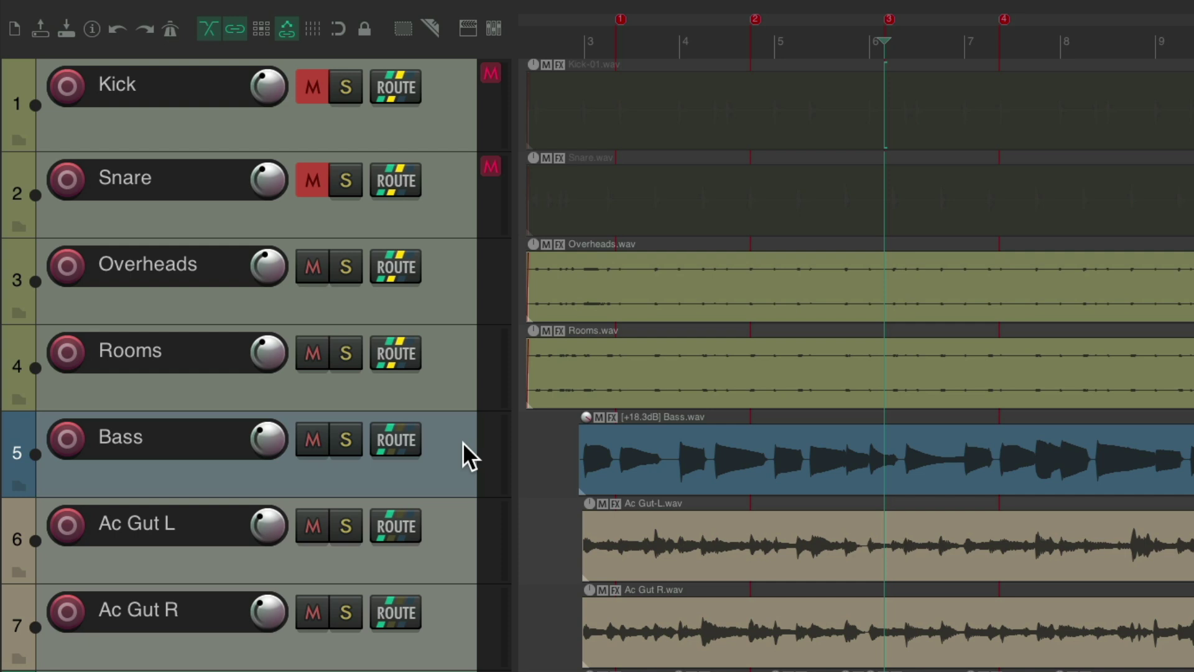
pyautogui.press('F5')
pyautogui.press('F5')
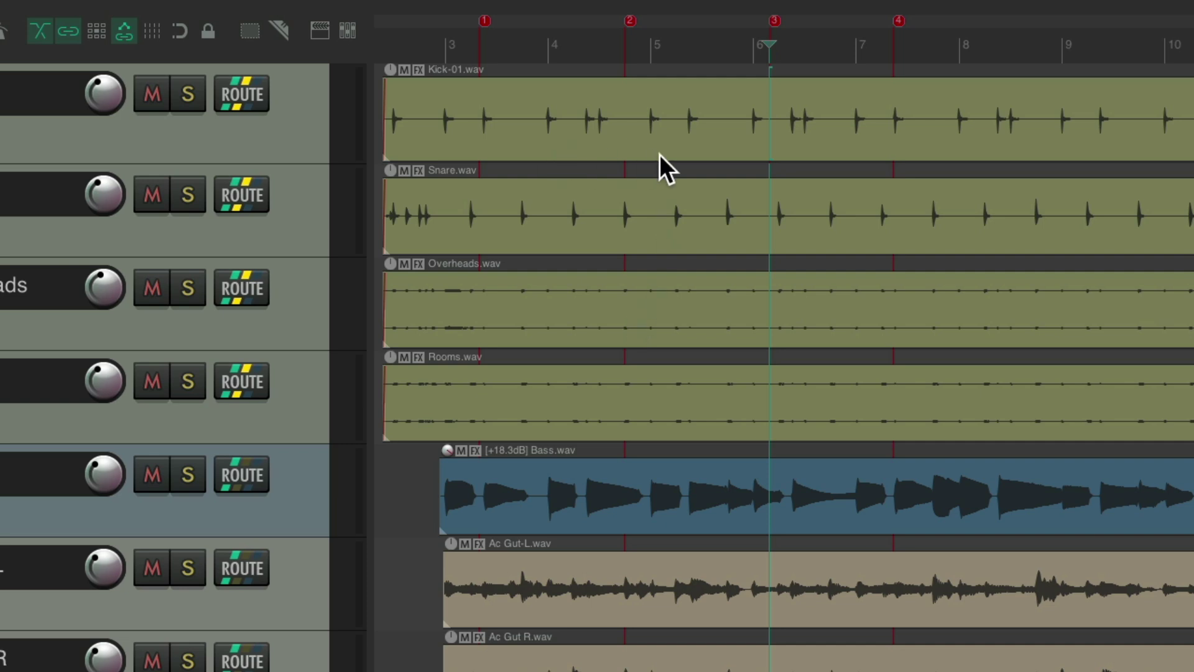
# Step: Step the edit cursor through markers 1 to 4, then return to the project start
pyautogui.press('1')
pyautogui.press('2')
pyautogui.press('3')
pyautogui.press('4')
pyautogui.press('Home')
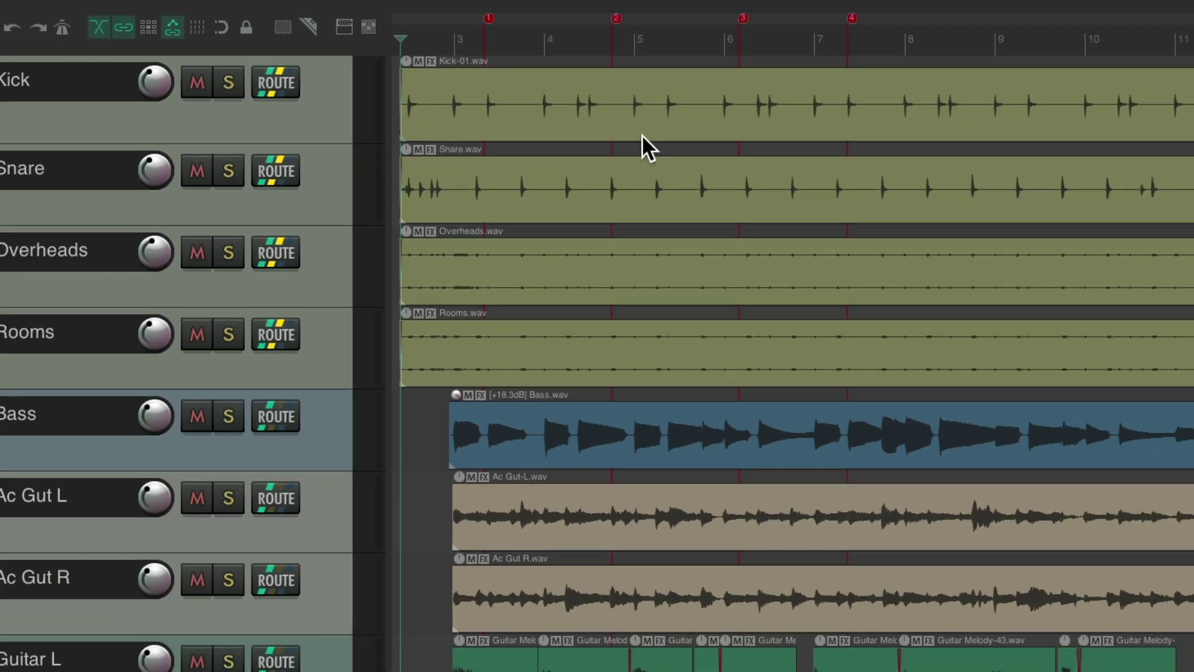